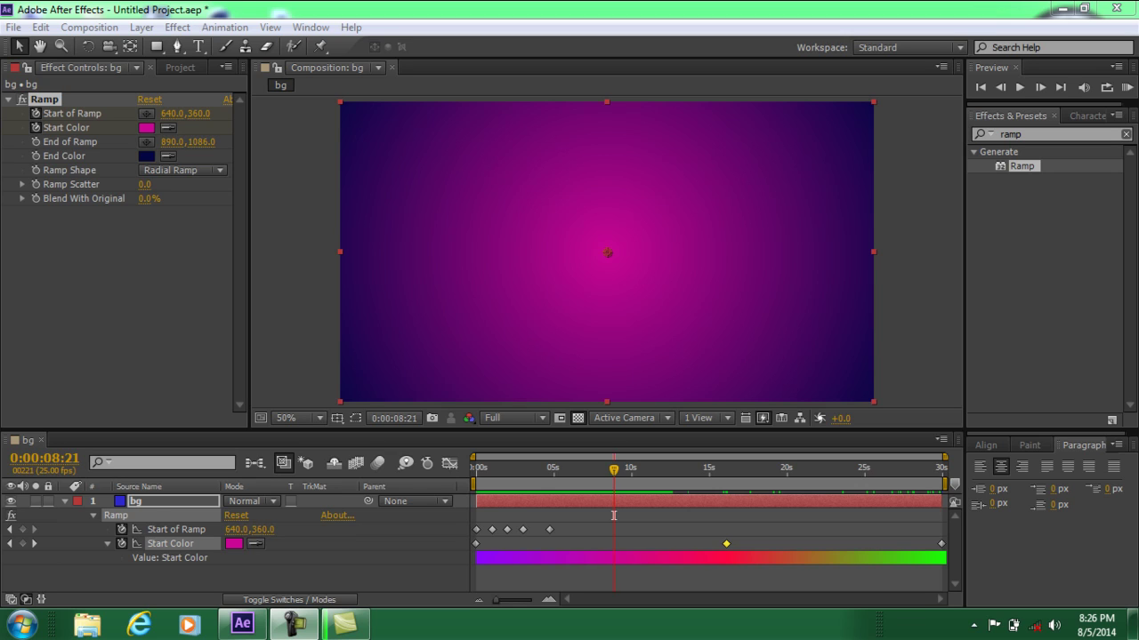
Delete the three middle Start of Ramp keyframes and move the last one to the end of the 30-second timeline.
{"action": "mouse_move", "coordinate": [294, 625]}
{"action": "mouse_move", "coordinate": [614, 469]}
{"action": "left_mouse_down"}
{"action": "mouse_move", "coordinate": [487, 470]}
{"action": "mouse_move", "coordinate": [788, 469]}
{"action": "mouse_move", "coordinate": [480, 469]}
{"action": "mouse_move", "coordinate": [627, 470]}
{"action": "left_mouse_up"}
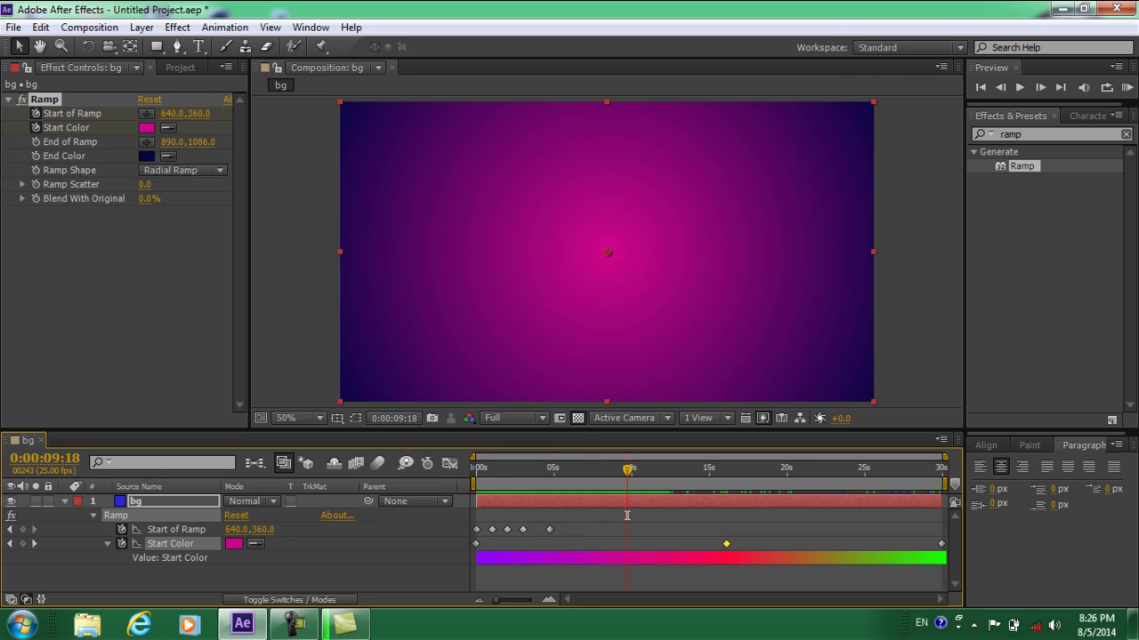
{"action": "left_click_drag", "start_coordinate": [509, 523], "coordinate": [489, 536]}
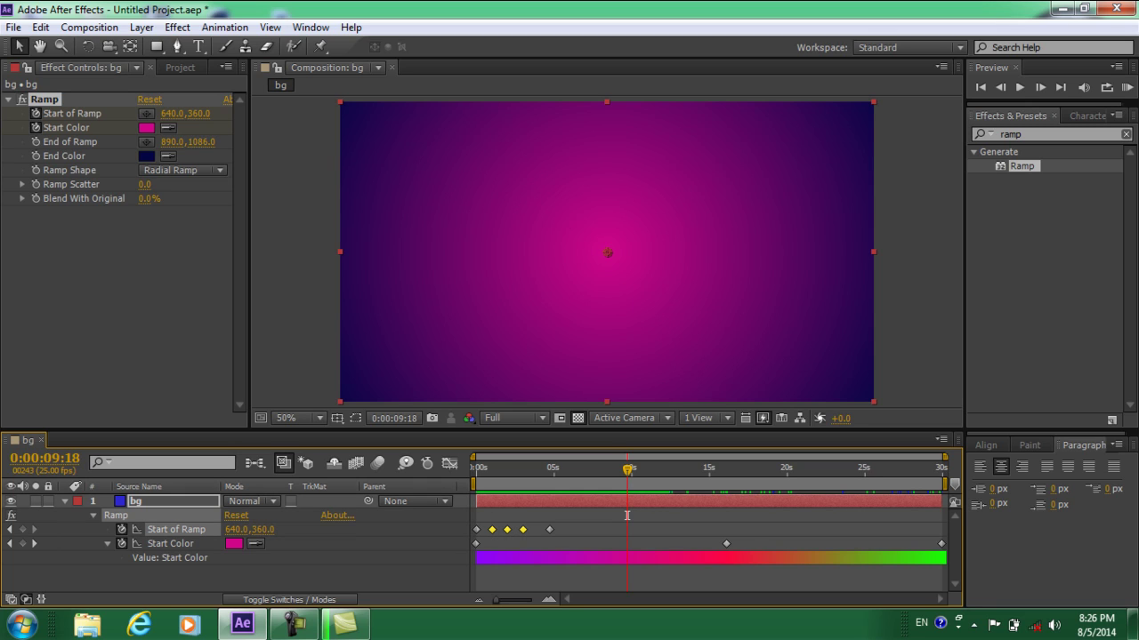
{"action": "key", "text": "Delete"}
{"action": "left_click_drag", "start_coordinate": [548, 529], "coordinate": [939, 529]}
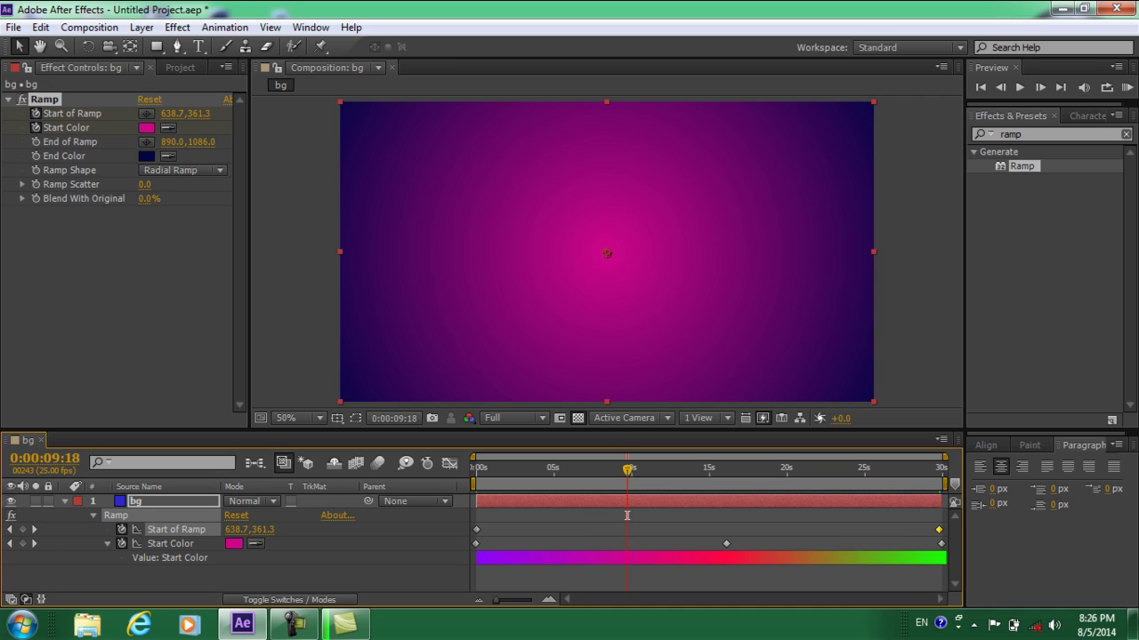
Step back and forth through the timeline to examine the animated ramp's colour and centre over time.
{"action": "key", "text": "shift+Page_Up"}
{"action": "key", "text": "shift+Page_Up"}
{"action": "key", "text": "shift+Page_Up"}
{"action": "key", "text": "shift+Page_Up"}
{"action": "key", "text": "shift+Page_Up"}
{"action": "key", "text": "shift+Page_Up"}
{"action": "key", "text": "shift+Page_Up"}
{"action": "key", "text": "shift+Page_Up"}
{"action": "key", "text": "shift+Page_Up"}
{"action": "key", "text": "shift+Page_Up"}
{"action": "key", "text": "shift+Page_Up"}
{"action": "key", "text": "shift+Page_Up"}
{"action": "key", "text": "shift+Page_Up"}
{"action": "key", "text": "shift+Page_Up"}
{"action": "key", "text": "shift+Page_Up"}
{"action": "key", "text": "shift+Page_Up"}
{"action": "key", "text": "shift+Page_Up"}
{"action": "key", "text": "shift+Page_Up"}
{"action": "key", "text": "shift+Page_Up"}
{"action": "key", "text": "shift+Page_Up"}
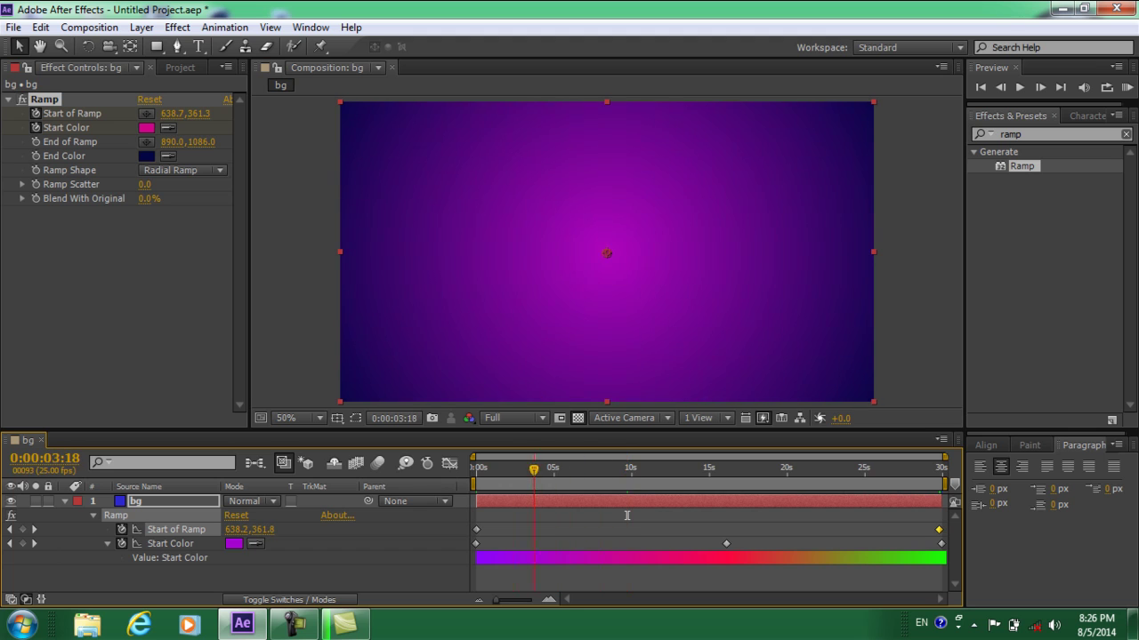
{"action": "key", "text": "shift+Page_Down"}
{"action": "key", "text": "shift+Page_Down"}
{"action": "key", "text": "shift+Page_Down"}
{"action": "key", "text": "shift+Page_Down"}
{"action": "key", "text": "shift+Page_Down"}
{"action": "key", "text": "shift+Page_Down"}
{"action": "key", "text": "shift+Page_Down"}
{"action": "key", "text": "shift+Page_Down"}
{"action": "key", "text": "shift+Page_Down"}
{"action": "key", "text": "shift+Page_Down"}
{"action": "key", "text": "shift+Page_Down"}
{"action": "key", "text": "shift+Page_Down"}
{"action": "key", "text": "shift+Page_Down"}
{"action": "key", "text": "shift+Page_Down"}
{"action": "key", "text": "shift+Page_Down"}
{"action": "key", "text": "shift+Page_Down"}
{"action": "key", "text": "shift+Page_Down"}
{"action": "key", "text": "shift+Page_Down"}
{"action": "key", "text": "shift+Page_Down"}
{"action": "key", "text": "shift+Page_Down"}
{"action": "key", "text": "shift+Page_Down"}
{"action": "key", "text": "shift+Page_Down"}
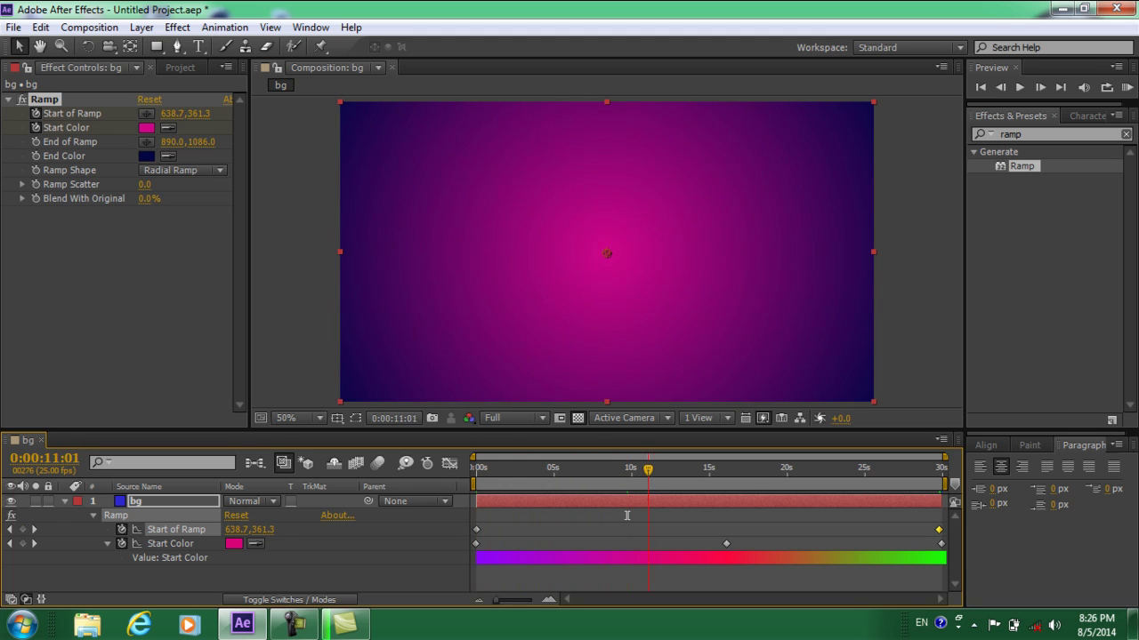
{"action": "key", "text": "shift+Page_Down"}
{"action": "key", "text": "shift+Page_Down"}
{"action": "key", "text": "shift+Page_Down"}
{"action": "key", "text": "shift+Page_Down"}
{"action": "key", "text": "shift+Page_Down"}
{"action": "key", "text": "shift+Page_Down"}
{"action": "key", "text": "shift+Page_Down"}
{"action": "key", "text": "shift+Page_Down"}
{"action": "key", "text": "shift+Page_Down"}
{"action": "key", "text": "shift+Page_Down"}
{"action": "key", "text": "shift+Page_Down"}
{"action": "key", "text": "shift+Page_Down"}
{"action": "key", "text": "shift+Page_Down"}
{"action": "key", "text": "shift+Page_Down"}
{"action": "key", "text": "shift+Page_Down"}
{"action": "key", "text": "shift+Page_Down"}
{"action": "key", "text": "shift+Page_Down"}
{"action": "key", "text": "shift+Page_Down"}
{"action": "key", "text": "shift+Page_Down"}
{"action": "key", "text": "shift+Page_Down"}
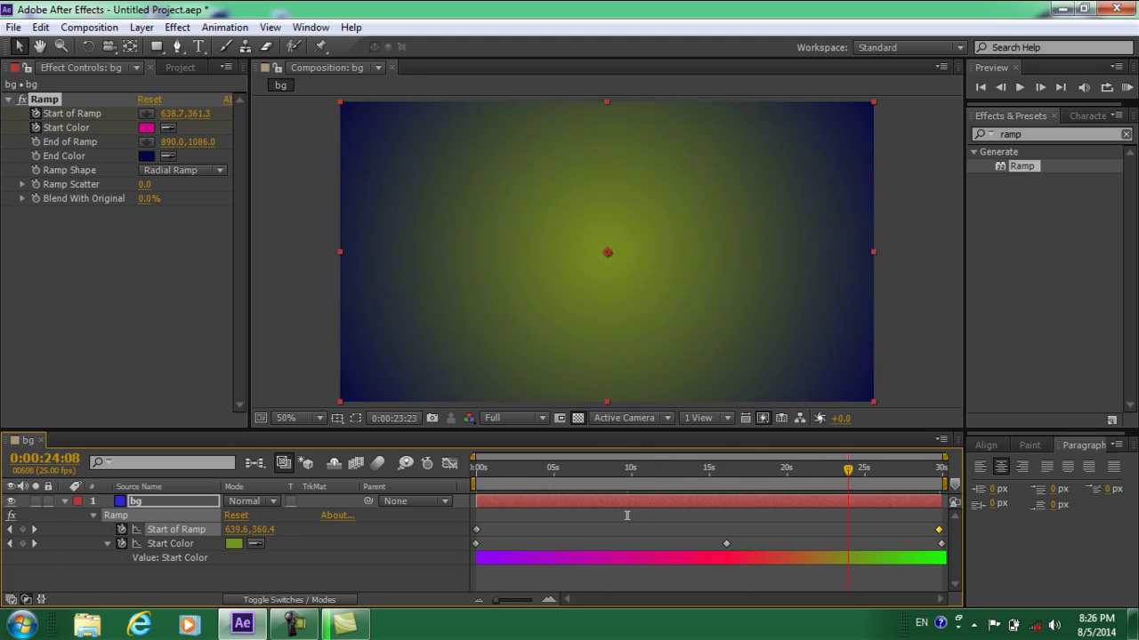
{"action": "key", "text": "shift+Page_Down"}
{"action": "key", "text": "shift+Page_Down"}
{"action": "key", "text": "shift+Page_Down"}
{"action": "key", "text": "shift+Page_Down"}
{"action": "key", "text": "shift+Page_Down"}
{"action": "key", "text": "shift+Page_Down"}
{"action": "key", "text": "shift+Page_Down"}
{"action": "key", "text": "shift+Page_Down"}
{"action": "key", "text": "shift+Page_Down"}
{"action": "key", "text": "shift+Page_Down"}
{"action": "key", "text": "shift+Page_Up"}
{"action": "key", "text": "shift+Page_Up"}
{"action": "key", "text": "shift+Page_Up"}
{"action": "key", "text": "shift+Page_Up"}
{"action": "key", "text": "shift+Page_Up"}
{"action": "key", "text": "shift+Page_Up"}
{"action": "key", "text": "shift+Page_Up"}
{"action": "key", "text": "shift+Page_Up"}
{"action": "key", "text": "shift+Page_Up"}
{"action": "key", "text": "shift+Page_Up"}
{"action": "key", "text": "shift+Page_Up"}
{"action": "key", "text": "shift+Page_Up"}
{"action": "key", "text": "shift+Page_Up"}
{"action": "key", "text": "shift+Page_Up"}
{"action": "key", "text": "shift+Page_Up"}
{"action": "key", "text": "shift+Page_Up"}
{"action": "key", "text": "shift+Page_Up"}
{"action": "key", "text": "shift+Page_Up"}
{"action": "key", "text": "shift+Page_Up"}
{"action": "key", "text": "shift+Page_Up"}
{"action": "mouse_move", "coordinate": [749, 469]}
{"action": "left_mouse_down"}
{"action": "mouse_move", "coordinate": [499, 470]}
{"action": "mouse_move", "coordinate": [726, 470]}
{"action": "mouse_move", "coordinate": [549, 470]}
{"action": "mouse_move", "coordinate": [704, 469]}
{"action": "left_mouse_up"}
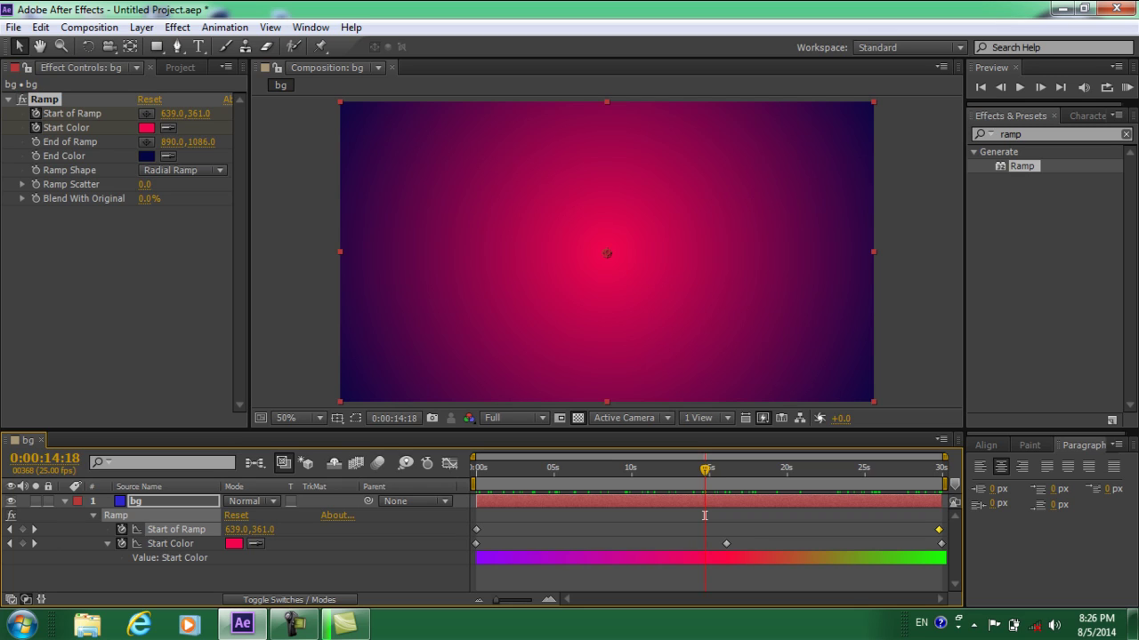
Create a new composition named "bg 02" with the default settings.
{"action": "left_click", "coordinate": [180, 68]}
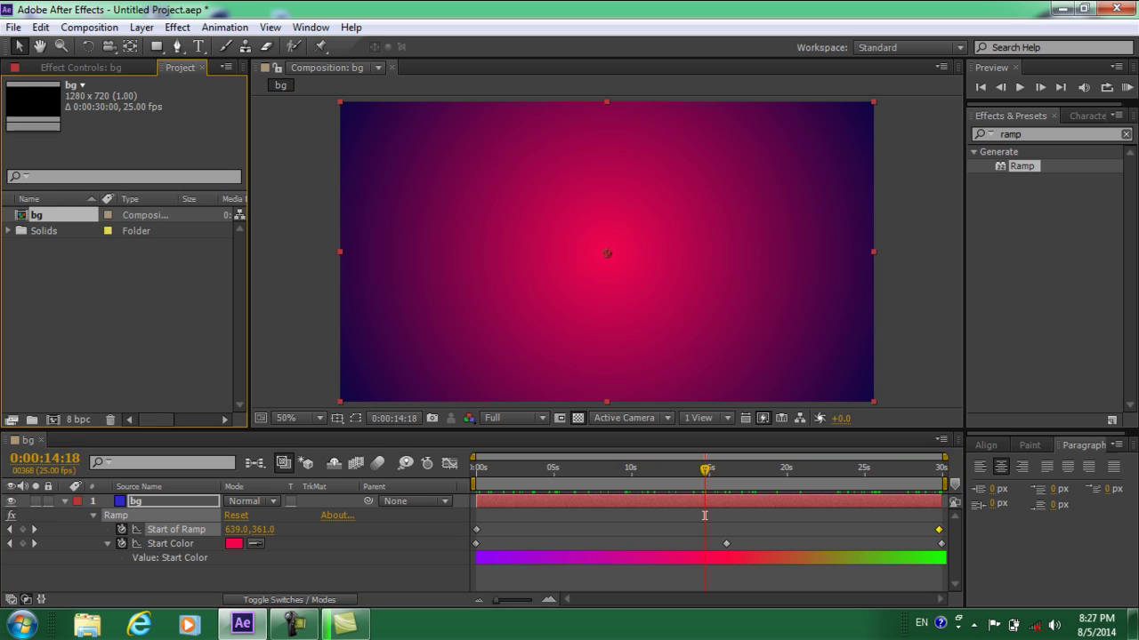
{"action": "key", "text": "ctrl+n"}
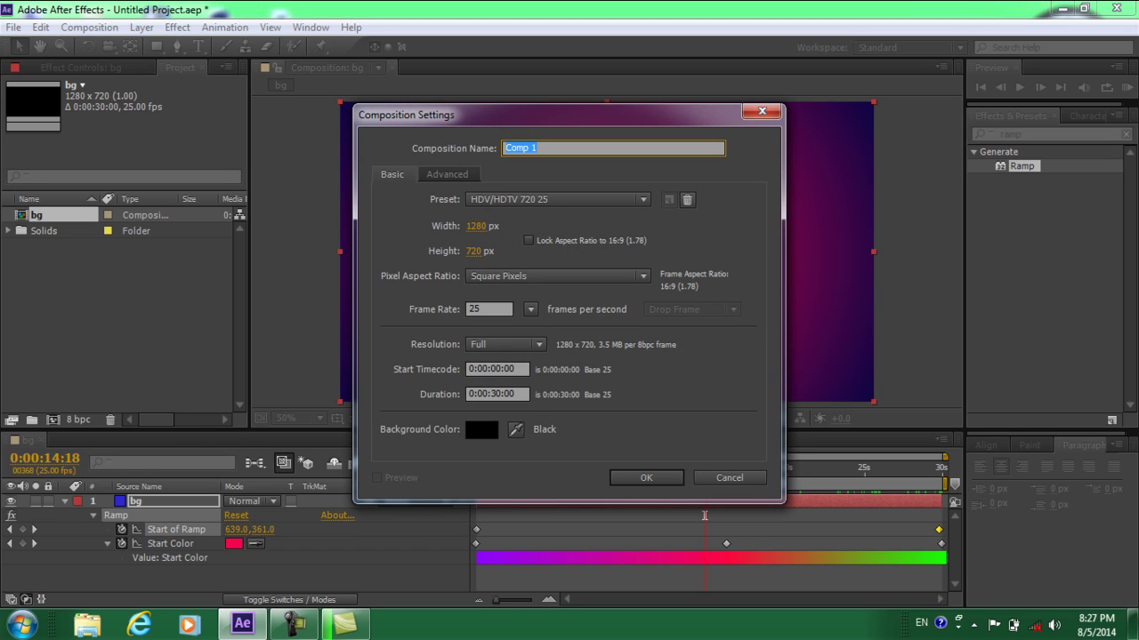
{"action": "type", "text": "bg 02"}
{"action": "key", "text": "Return"}
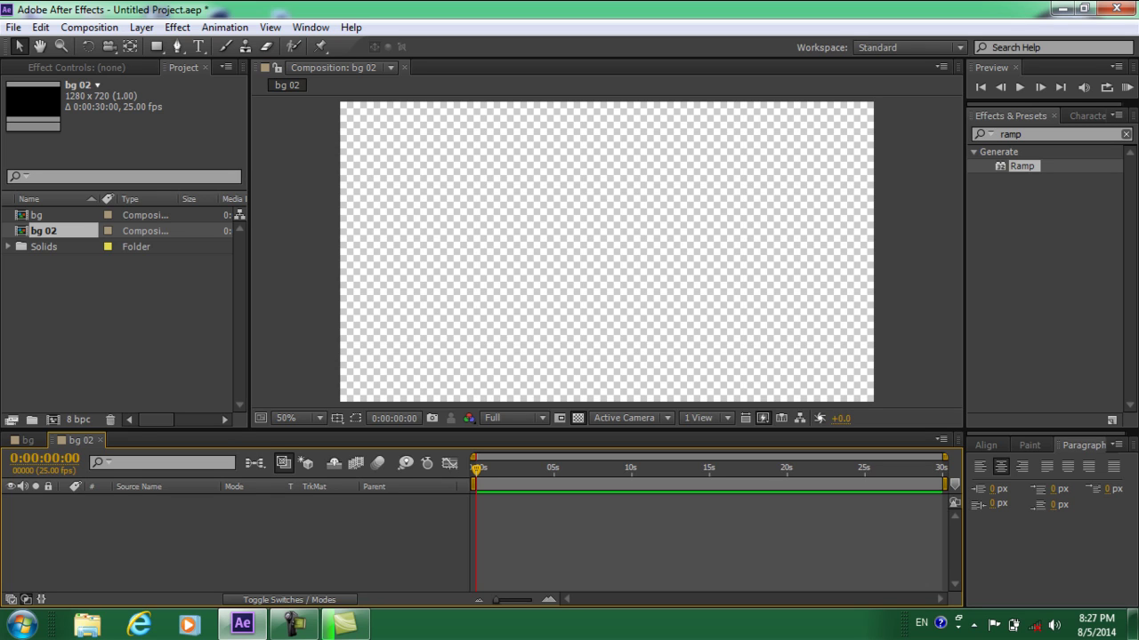
Import SAHAK.jpg as footage from the desktop's "New folder".
{"action": "double_click", "coordinate": [48, 316]}
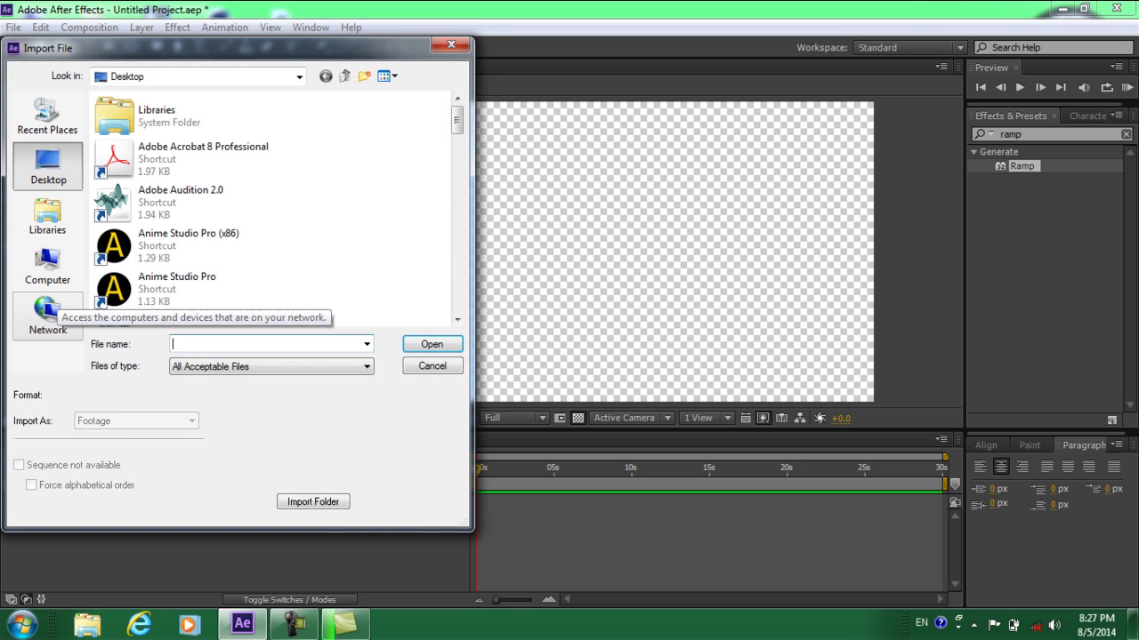
{"action": "key", "text": "Escape"}
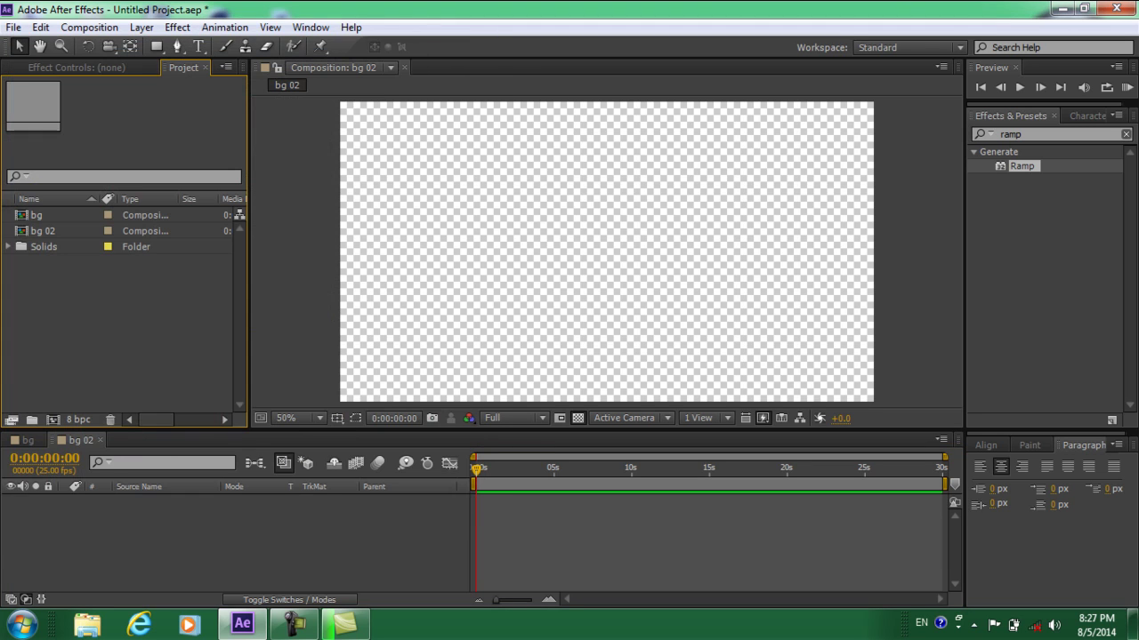
{"action": "right_click", "coordinate": [129, 302]}
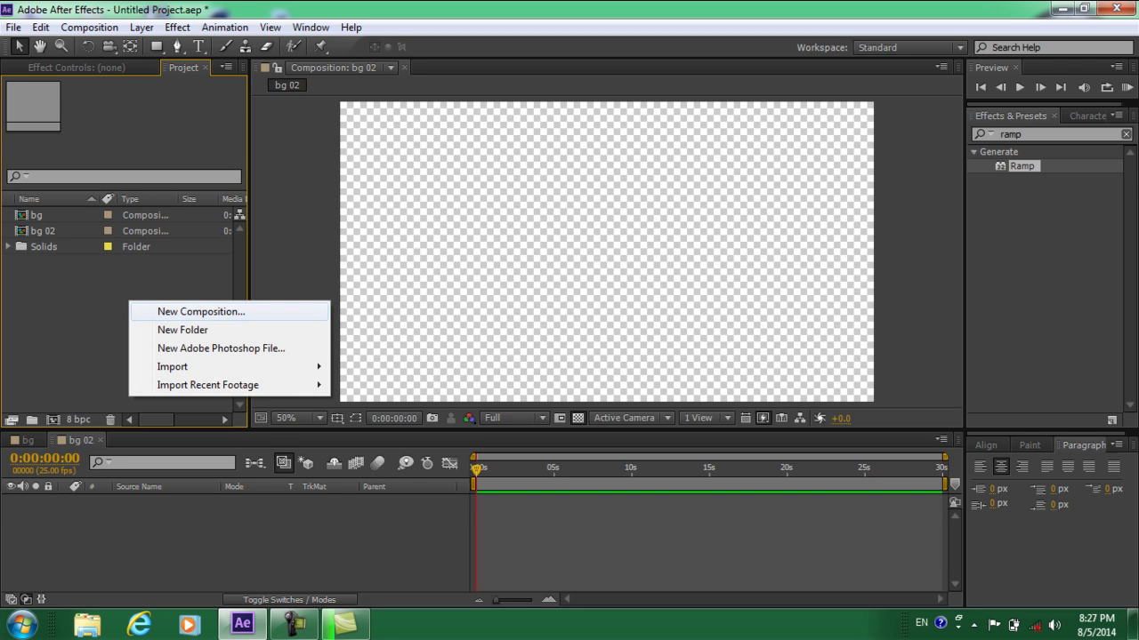
{"action": "mouse_move", "coordinate": [231, 367]}
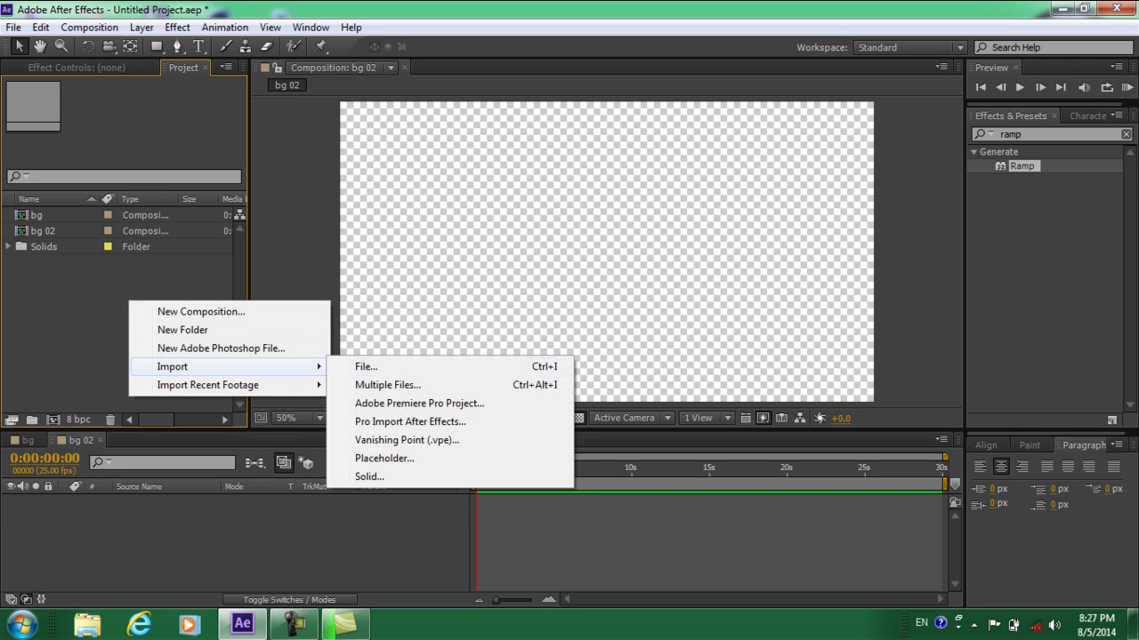
{"action": "left_click", "coordinate": [365, 366]}
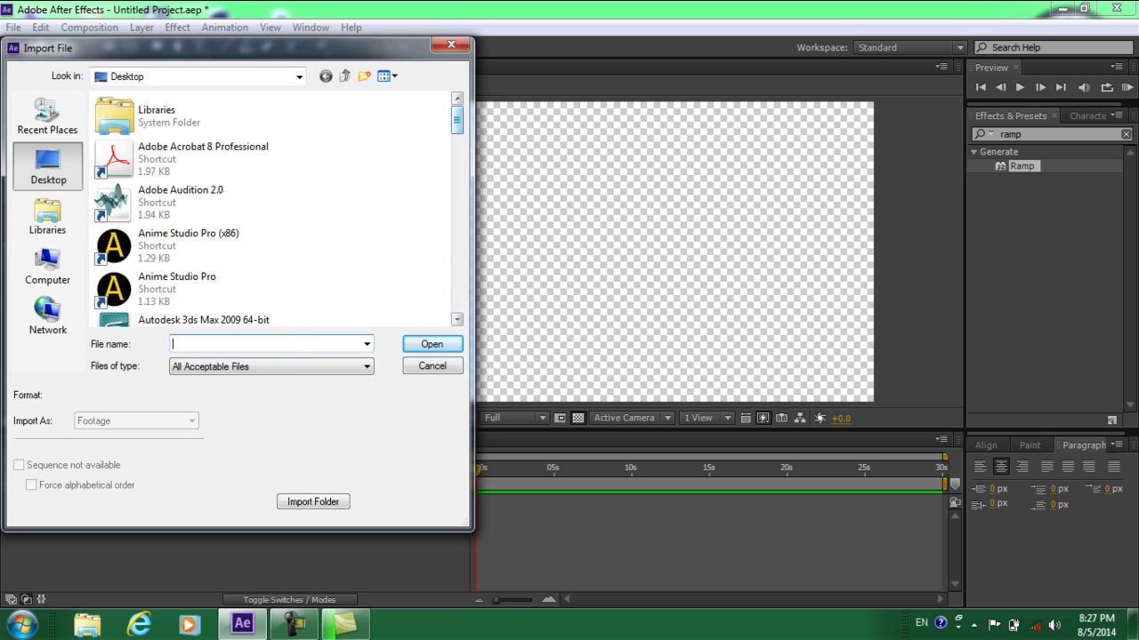
{"action": "scroll", "coordinate": [271, 209], "scroll_direction": "down", "scroll_amount": 10}
{"action": "scroll", "coordinate": [272, 209], "scroll_direction": "down", "scroll_amount": 6}
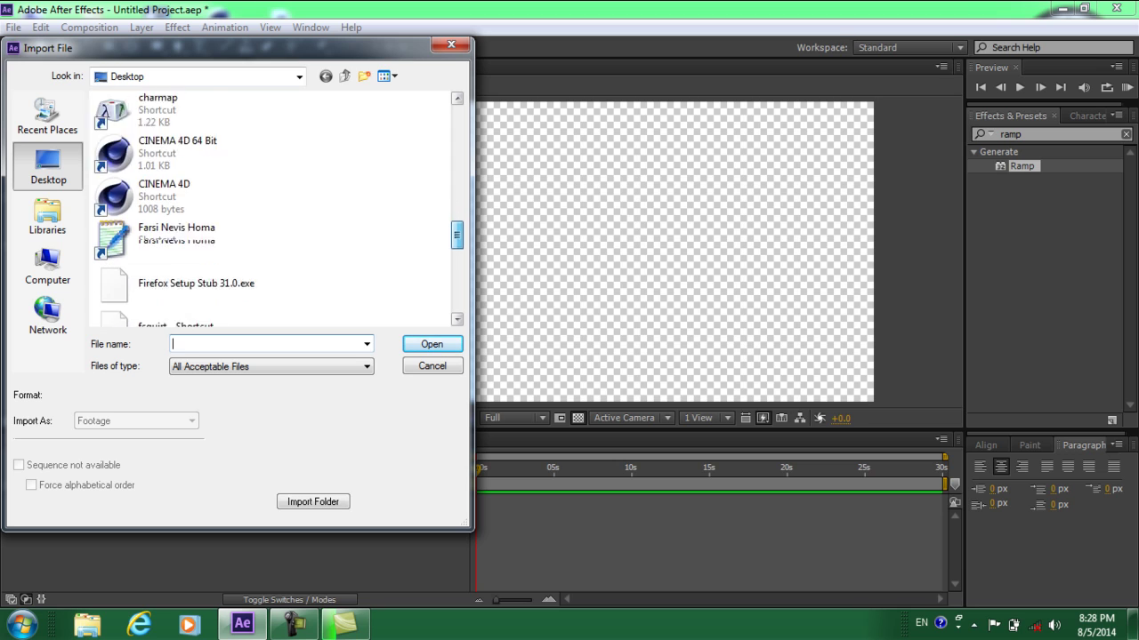
{"action": "scroll", "coordinate": [272, 209], "scroll_direction": "down", "scroll_amount": 6}
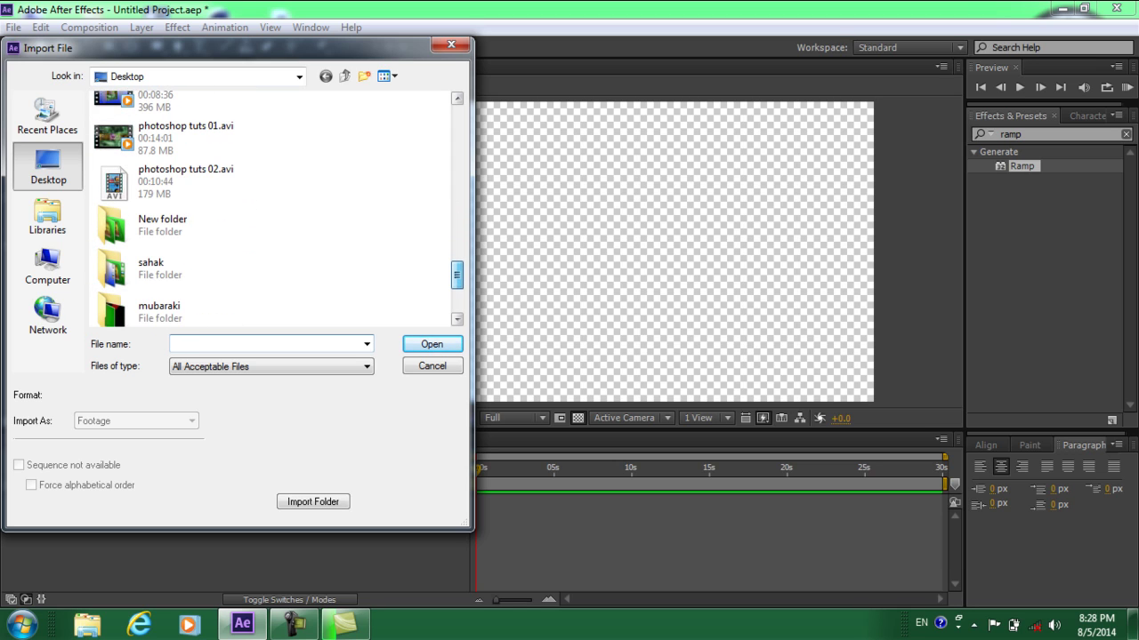
{"action": "scroll", "coordinate": [272, 209], "scroll_direction": "down", "scroll_amount": 2}
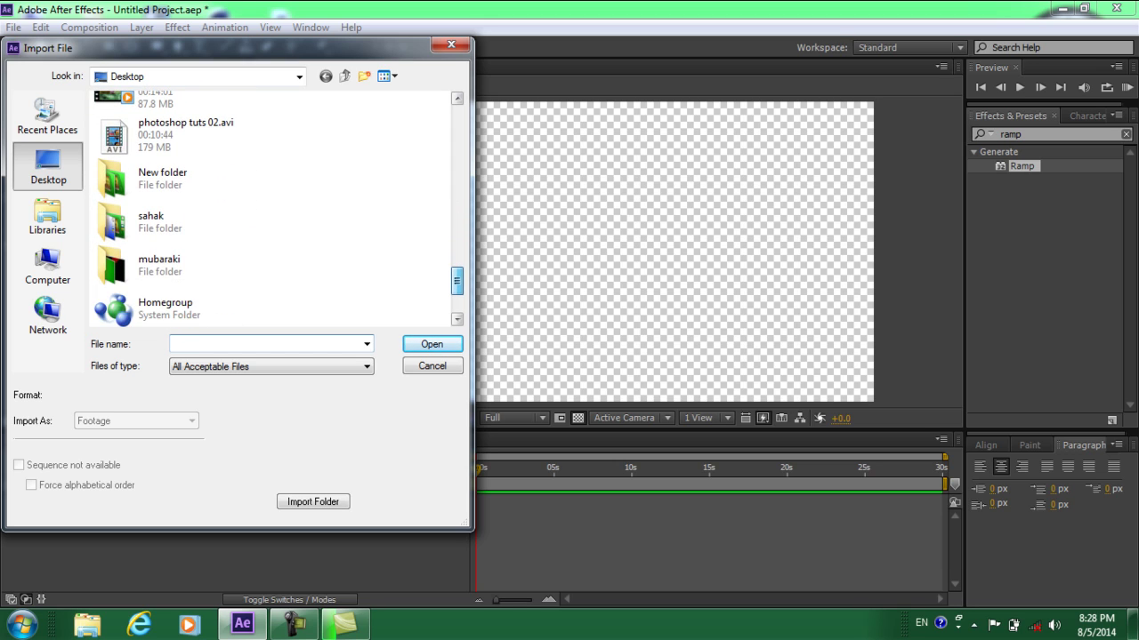
{"action": "double_click", "coordinate": [163, 178]}
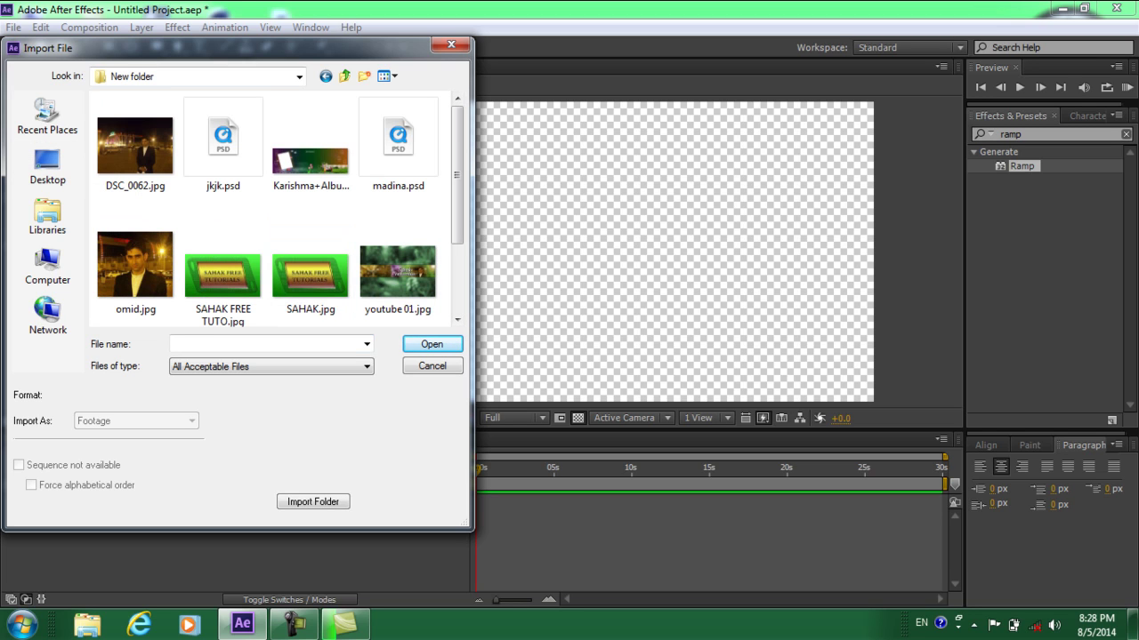
{"action": "left_click", "coordinate": [307, 276]}
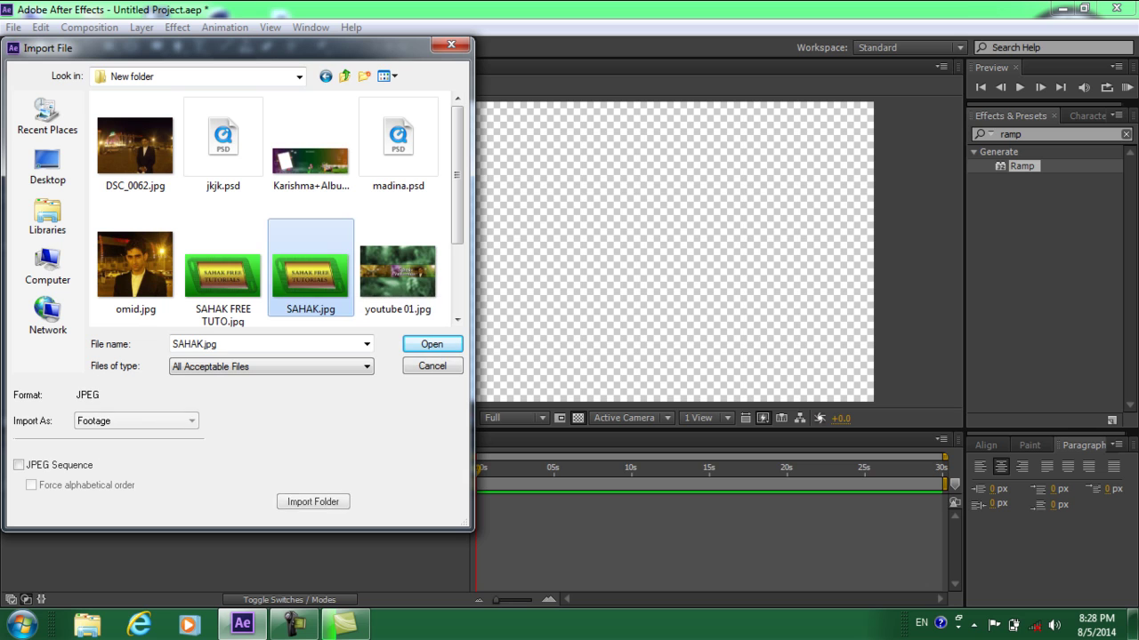
{"action": "key", "text": "Return"}
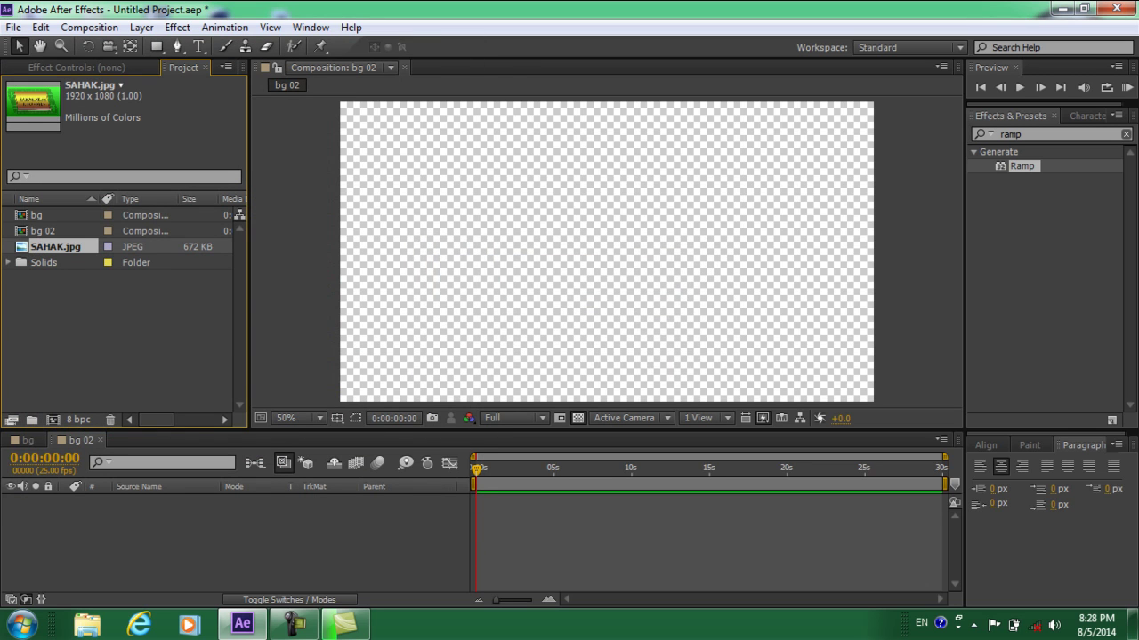
Add SAHAK.jpg as a layer in the bg 02 composition and reveal all its Transform properties.
{"action": "left_click_drag", "start_coordinate": [55, 246], "coordinate": [80, 525]}
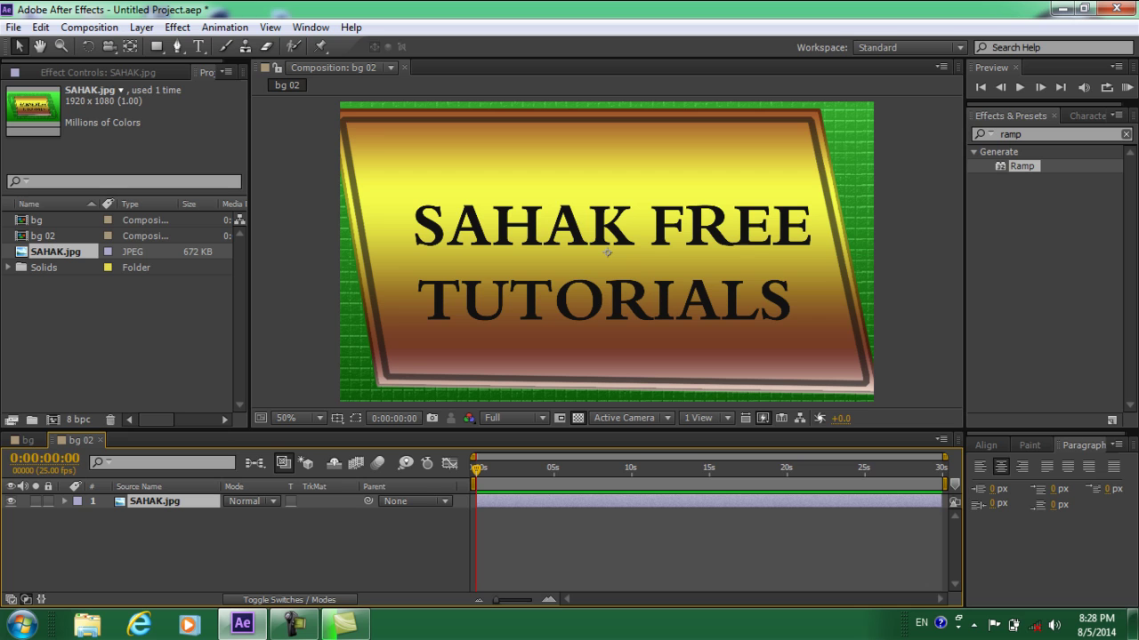
{"action": "left_click_drag", "start_coordinate": [534, 432], "coordinate": [534, 457]}
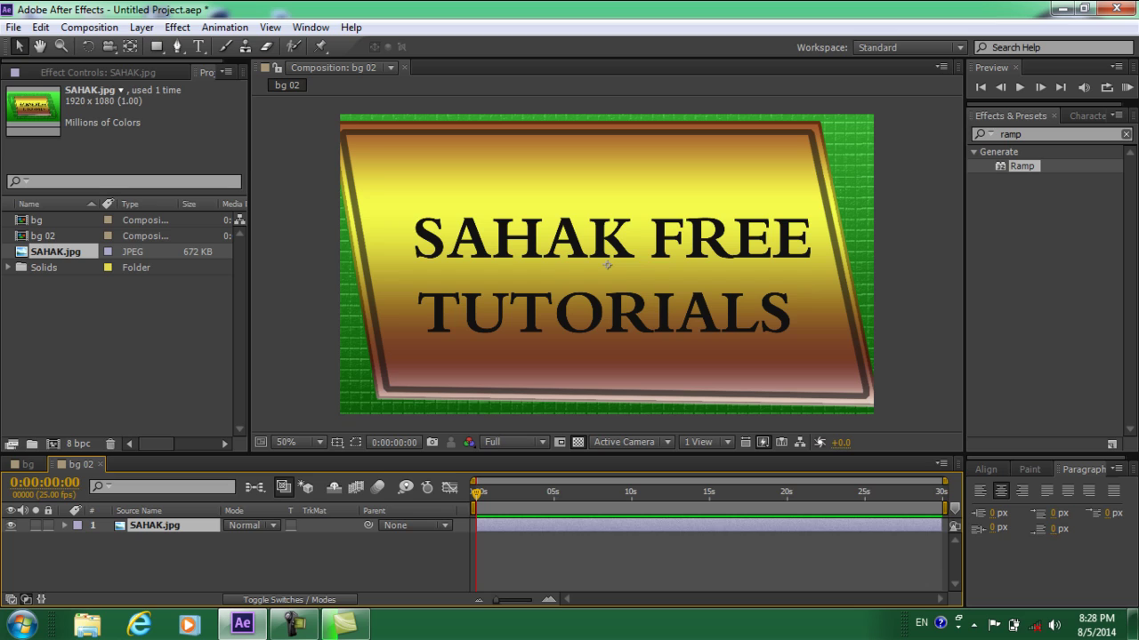
{"action": "left_click", "coordinate": [65, 526]}
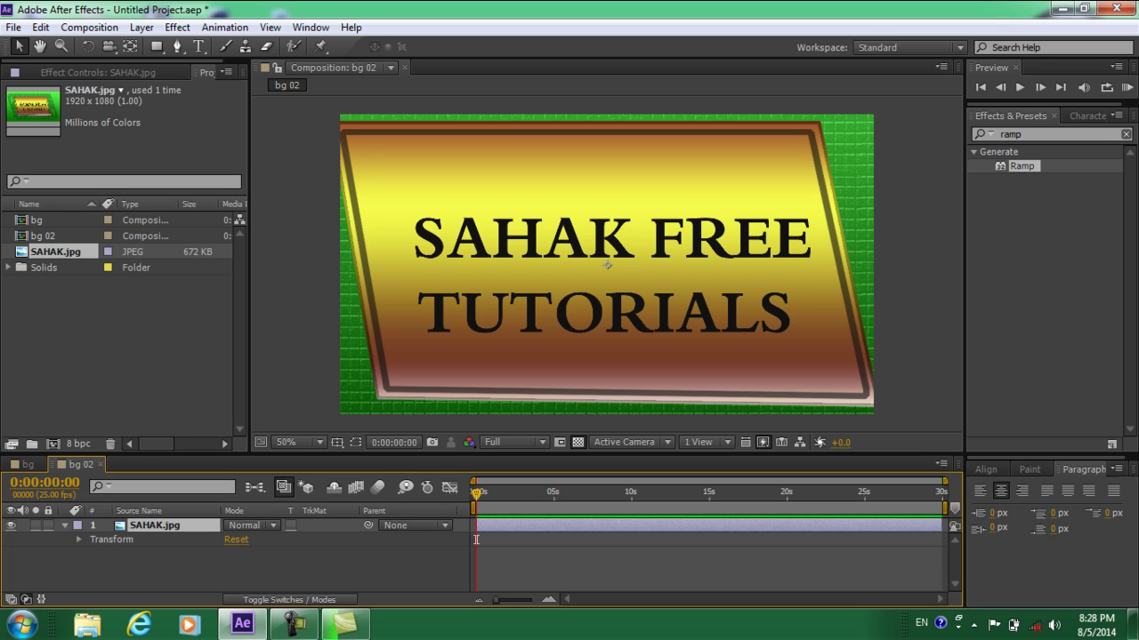
{"action": "left_click", "coordinate": [78, 539]}
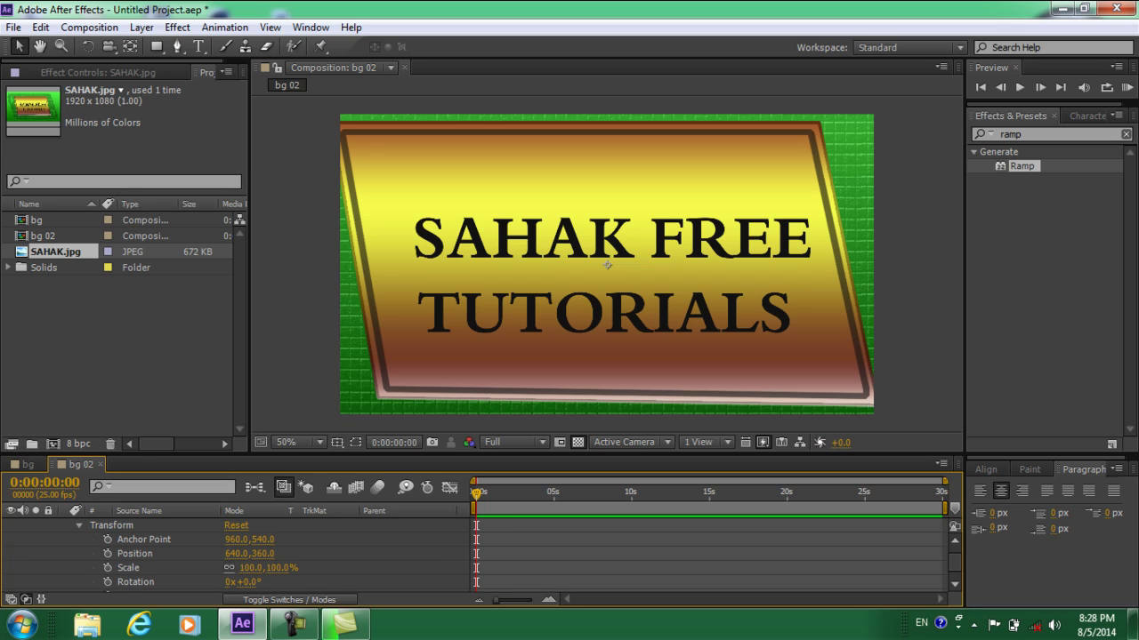
{"action": "left_click_drag", "start_coordinate": [481, 456], "coordinate": [480, 391]}
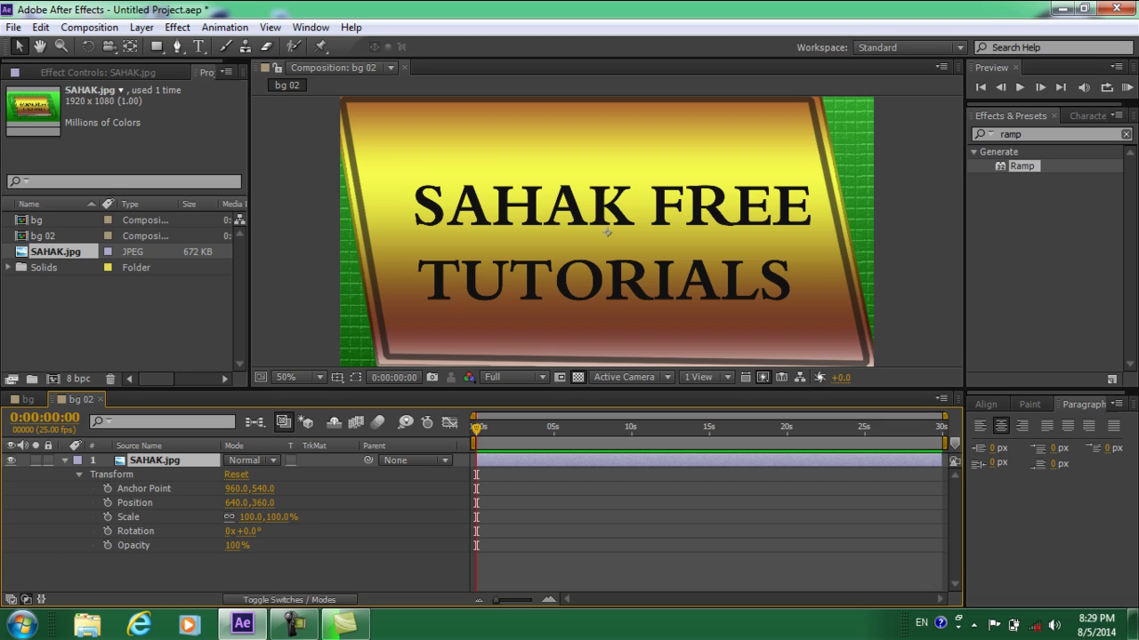
Scale the SAHAK.jpg layer to 67% and set the composition view magnification to Fit up to 100%.
{"action": "left_click_drag", "start_coordinate": [250, 517], "coordinate": [221, 517]}
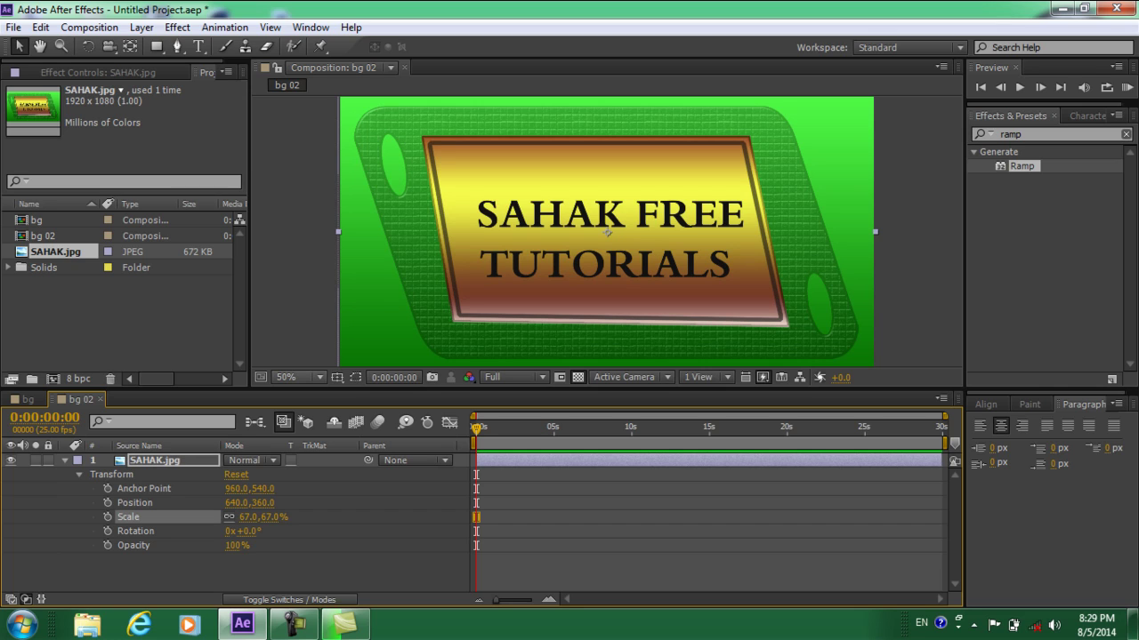
{"action": "left_click", "coordinate": [290, 377]}
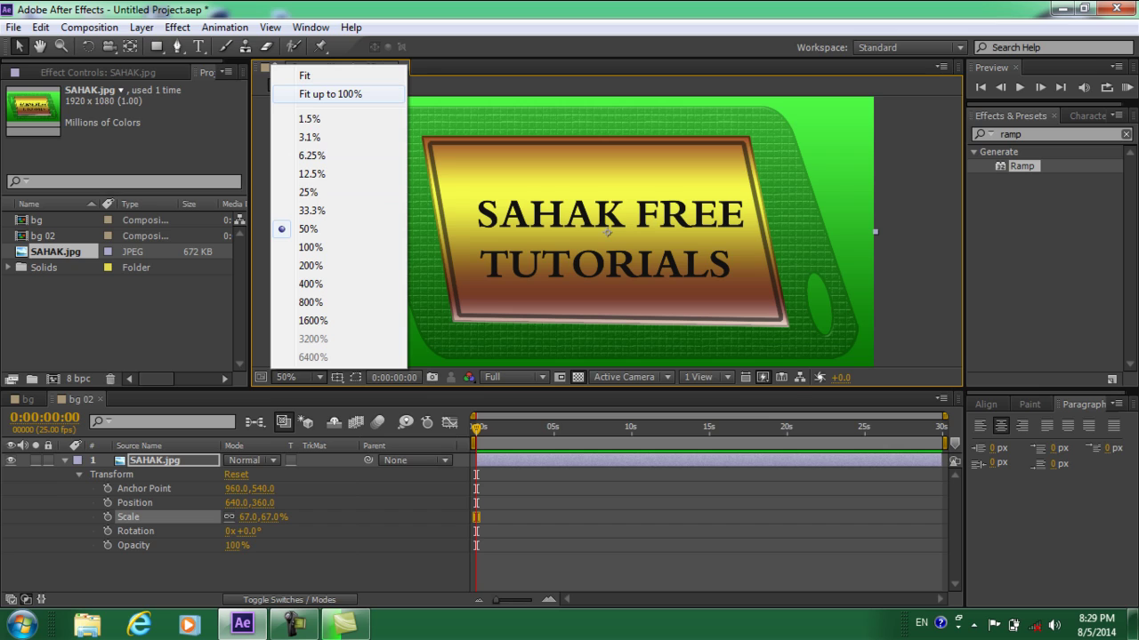
{"action": "left_click", "coordinate": [330, 93]}
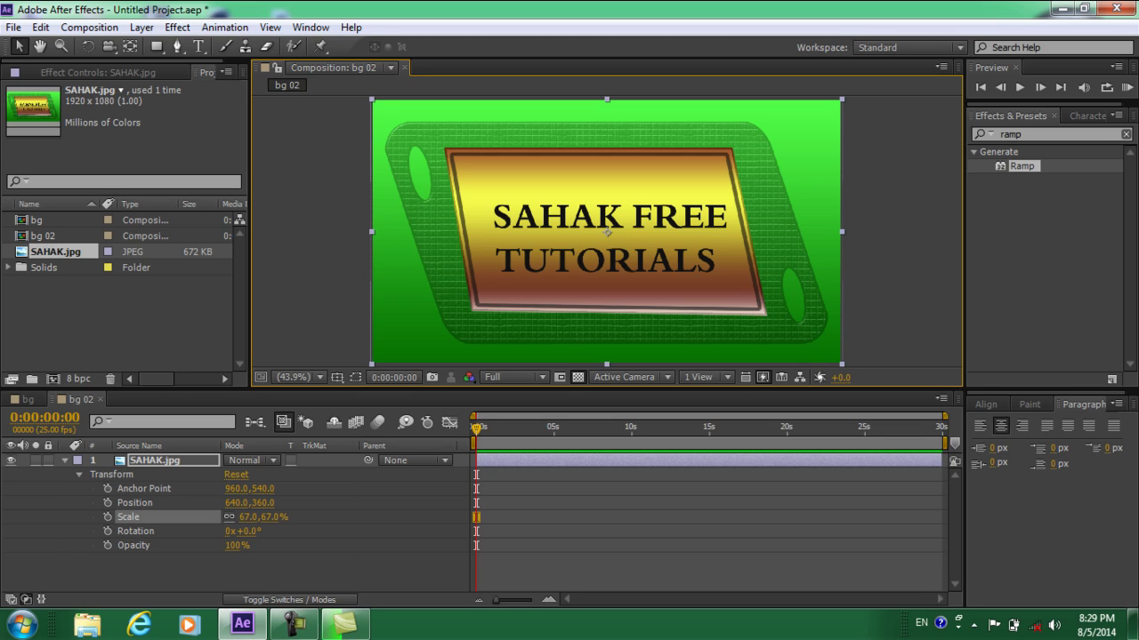
{"action": "left_click_drag", "start_coordinate": [249, 517], "coordinate": [278, 503]}
{"action": "mouse_move", "coordinate": [621, 233]}
{"action": "left_mouse_down"}
{"action": "mouse_move", "coordinate": [602, 233]}
{"action": "mouse_move", "coordinate": [604, 281]}
{"action": "mouse_move", "coordinate": [606, 198]}
{"action": "mouse_move", "coordinate": [607, 233]}
{"action": "left_mouse_up"}
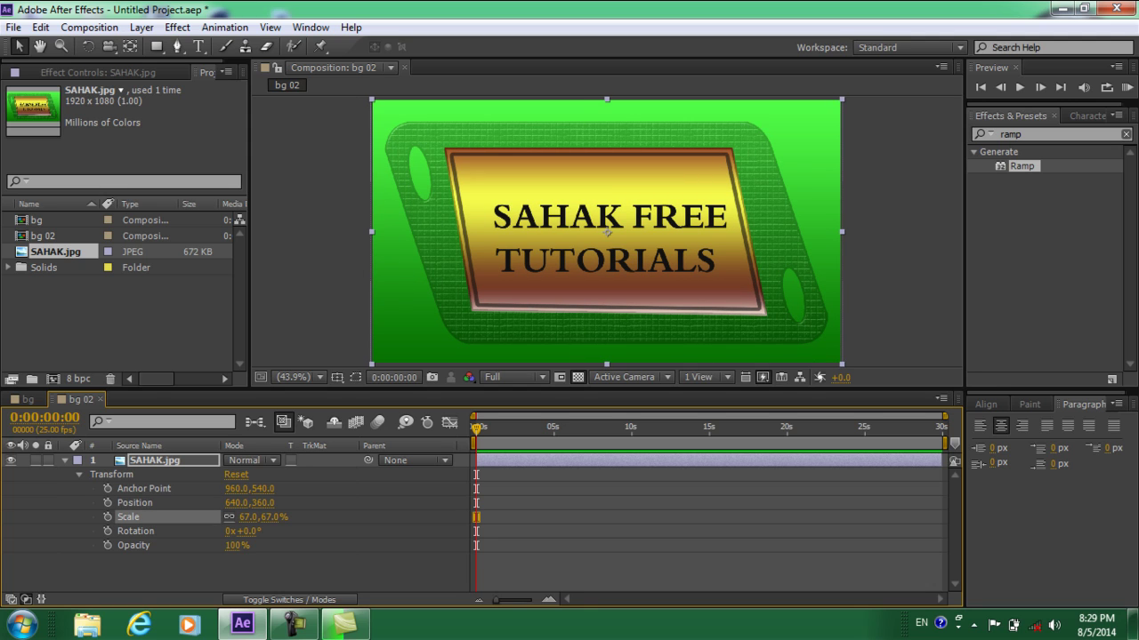
Try rotating the SAHAK.jpg layer by 15°, undo the rotation, and try out its Opacity setting.
{"action": "mouse_move", "coordinate": [250, 531]}
{"action": "left_mouse_down"}
{"action": "mouse_move", "coordinate": [286, 532]}
{"action": "mouse_move", "coordinate": [182, 531]}
{"action": "mouse_move", "coordinate": [264, 531]}
{"action": "left_mouse_up"}
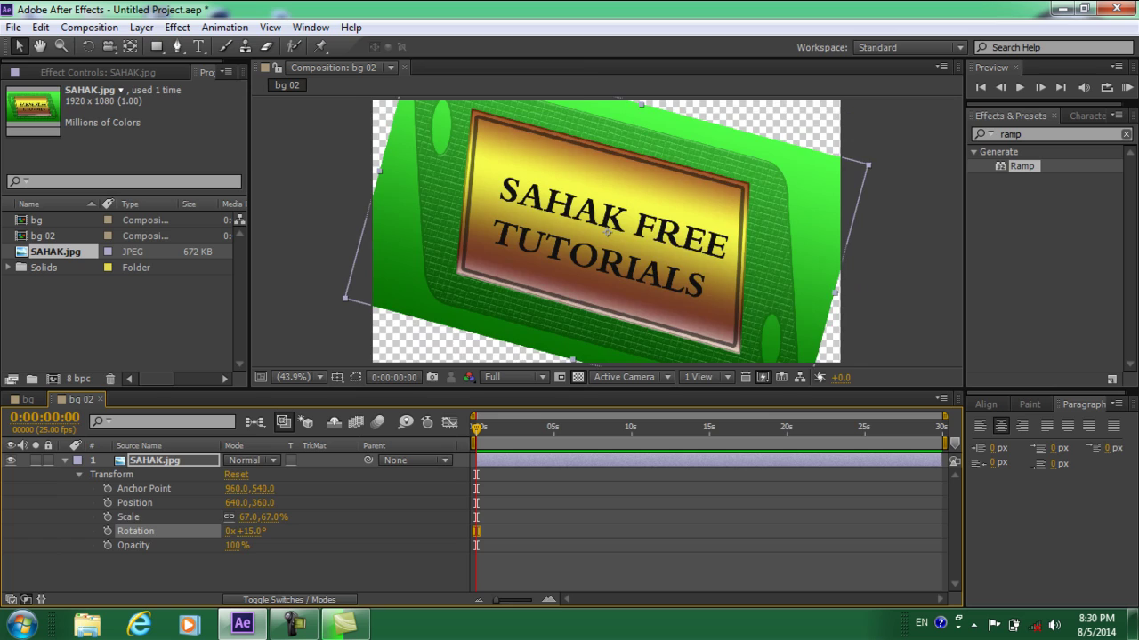
{"action": "key", "text": "ctrl+z"}
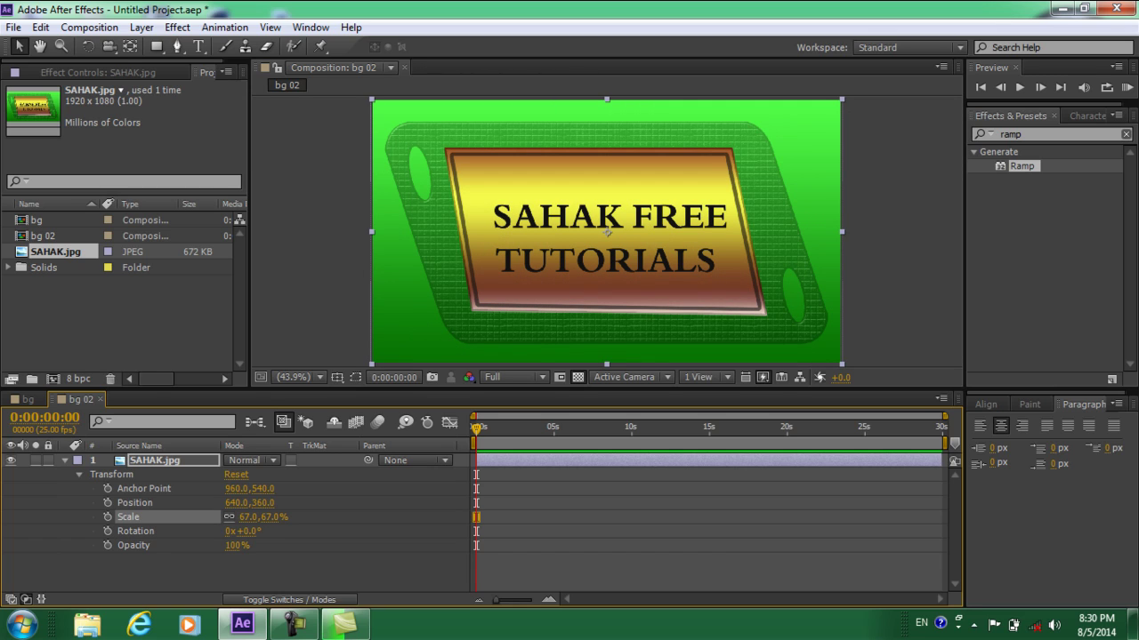
{"action": "left_click", "coordinate": [108, 545]}
{"action": "mouse_move", "coordinate": [237, 546]}
{"action": "left_mouse_down"}
{"action": "mouse_move", "coordinate": [149, 545]}
{"action": "mouse_move", "coordinate": [240, 546]}
{"action": "left_mouse_up"}
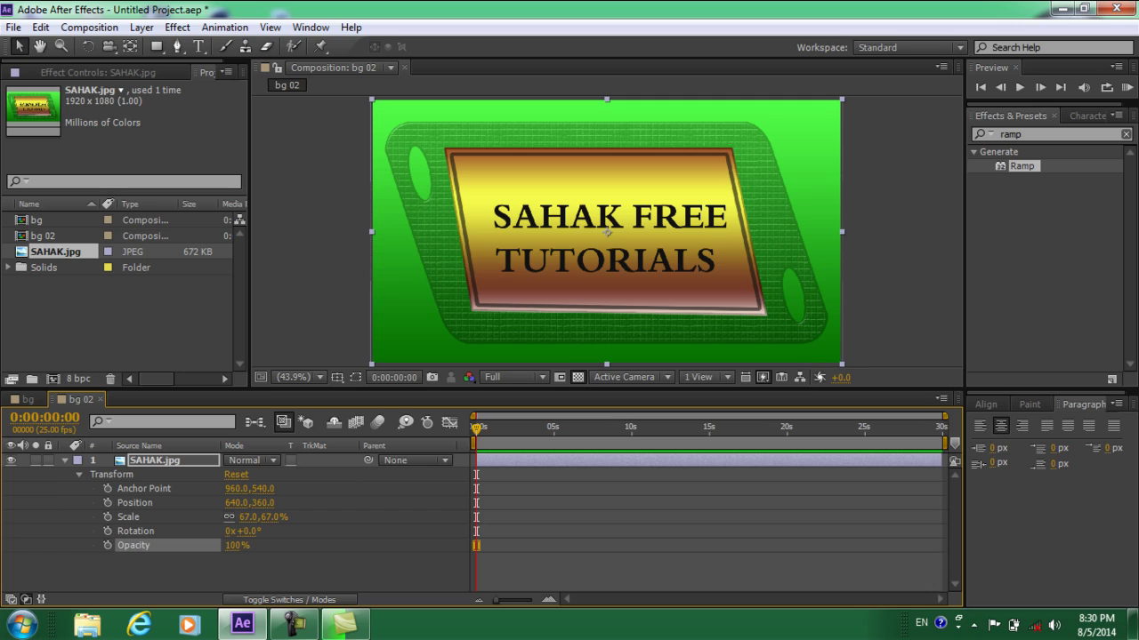
Search the effects for "ka" and apply CC Kaleida to the SAHAK.jpg layer.
{"action": "left_click", "coordinate": [65, 461]}
{"action": "left_click", "coordinate": [157, 461]}
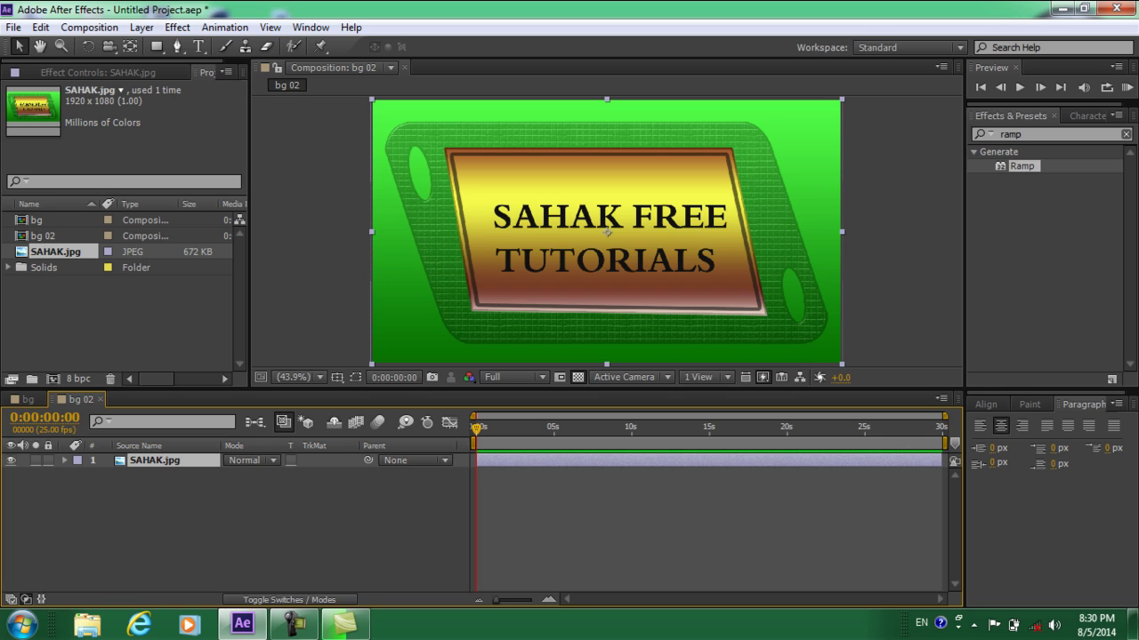
{"action": "key", "text": "ctrl+5"}
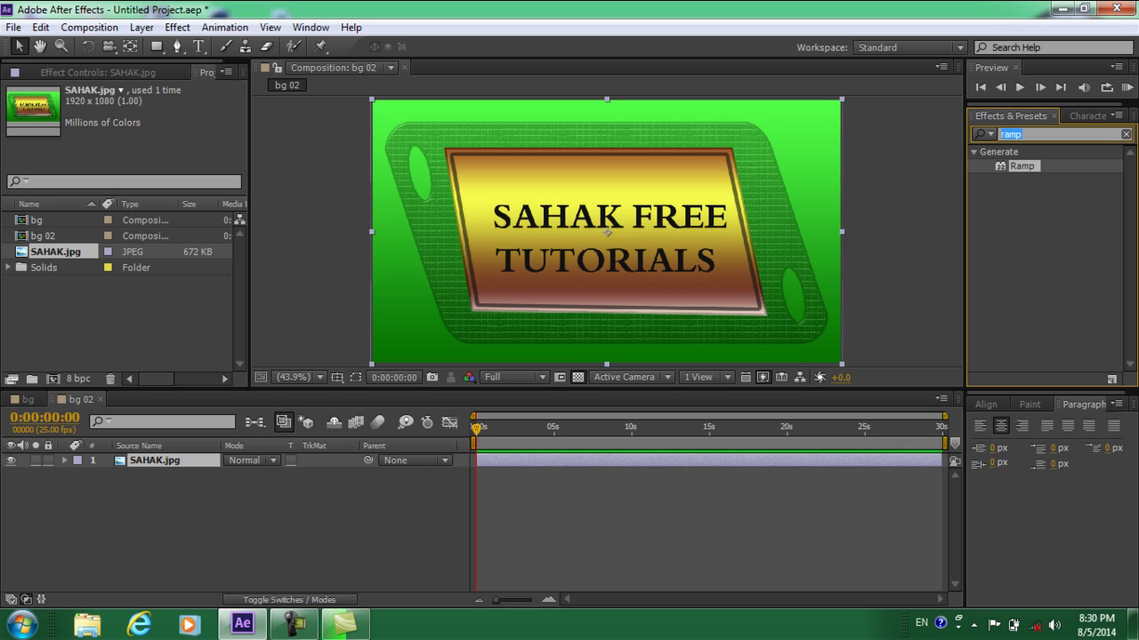
{"action": "type", "text": "k"}
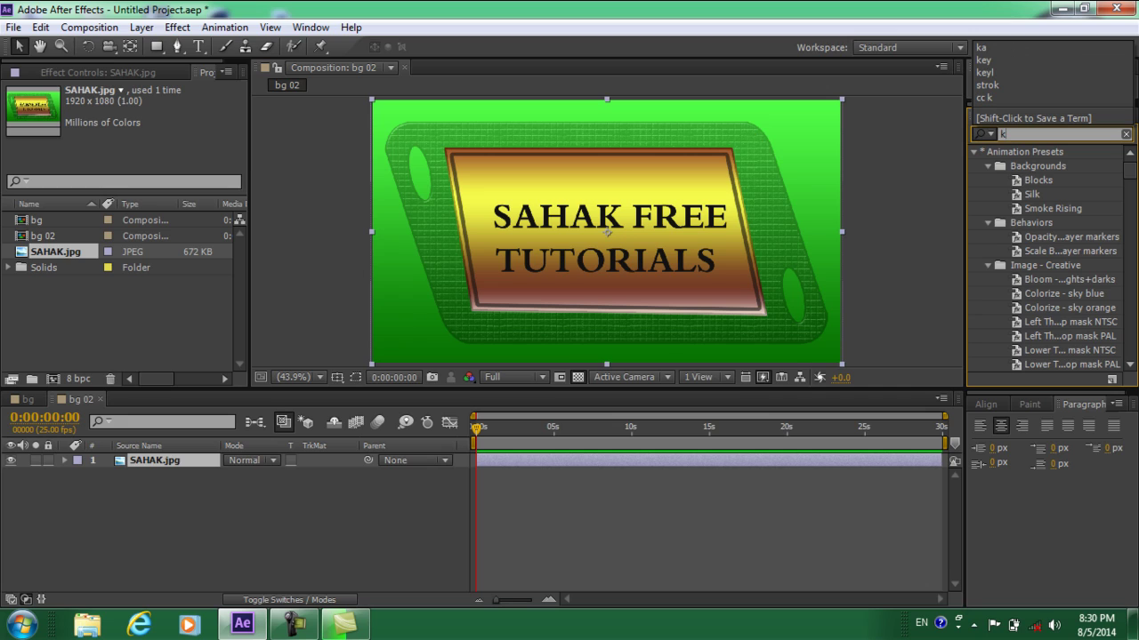
{"action": "type", "text": "a"}
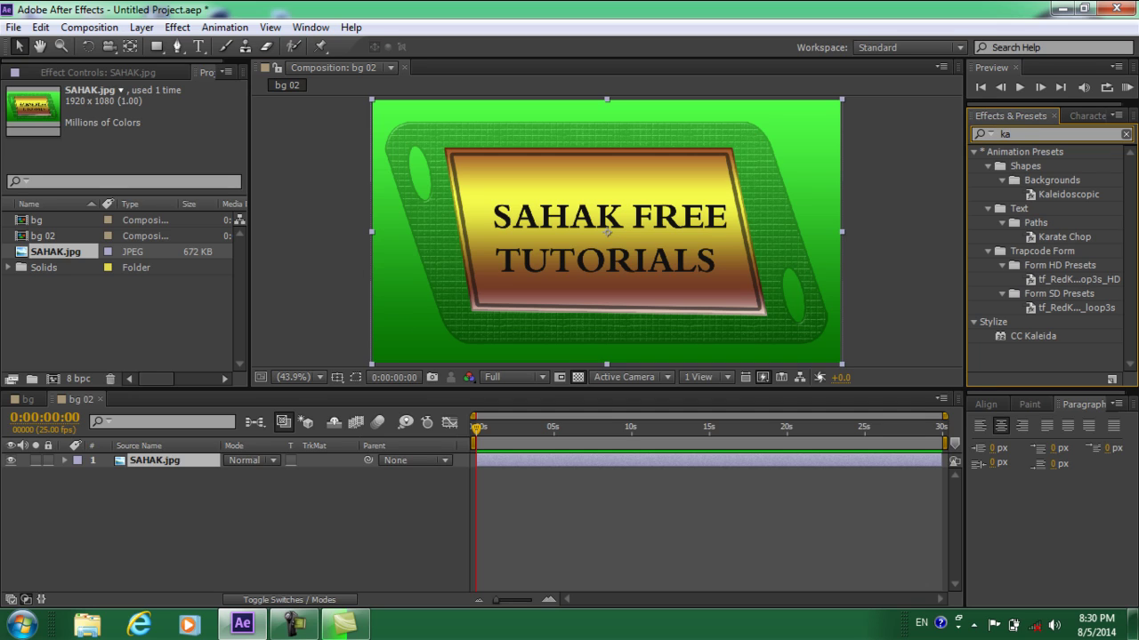
{"action": "left_click", "coordinate": [1031, 336]}
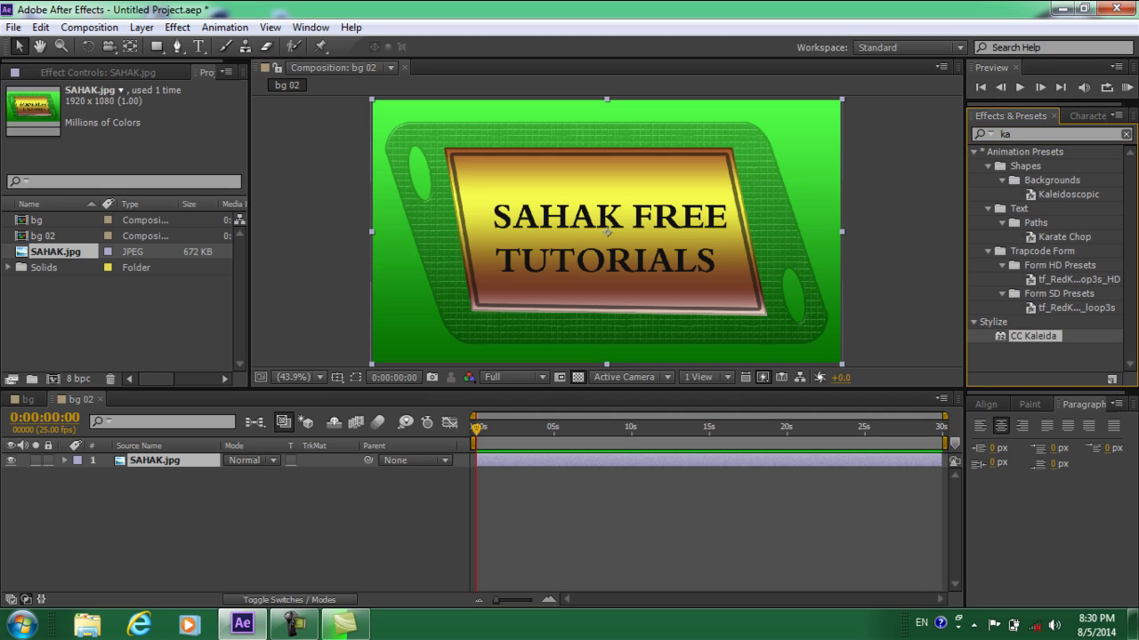
{"action": "left_click_drag", "start_coordinate": [607, 230], "coordinate": [607, 230]}
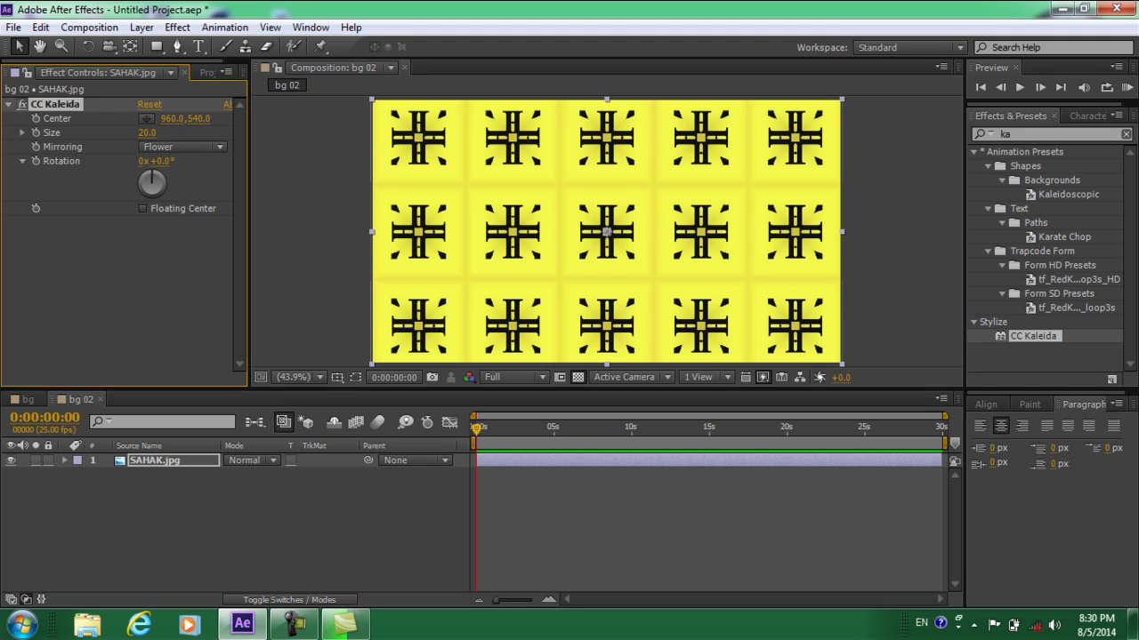
Try CC Kaleida rotations of 60°, 103° and 249° together with the Wheel and Can Meas mirroring modes.
{"action": "left_click_drag", "start_coordinate": [155, 161], "coordinate": [209, 161]}
{"action": "left_click", "coordinate": [182, 147]}
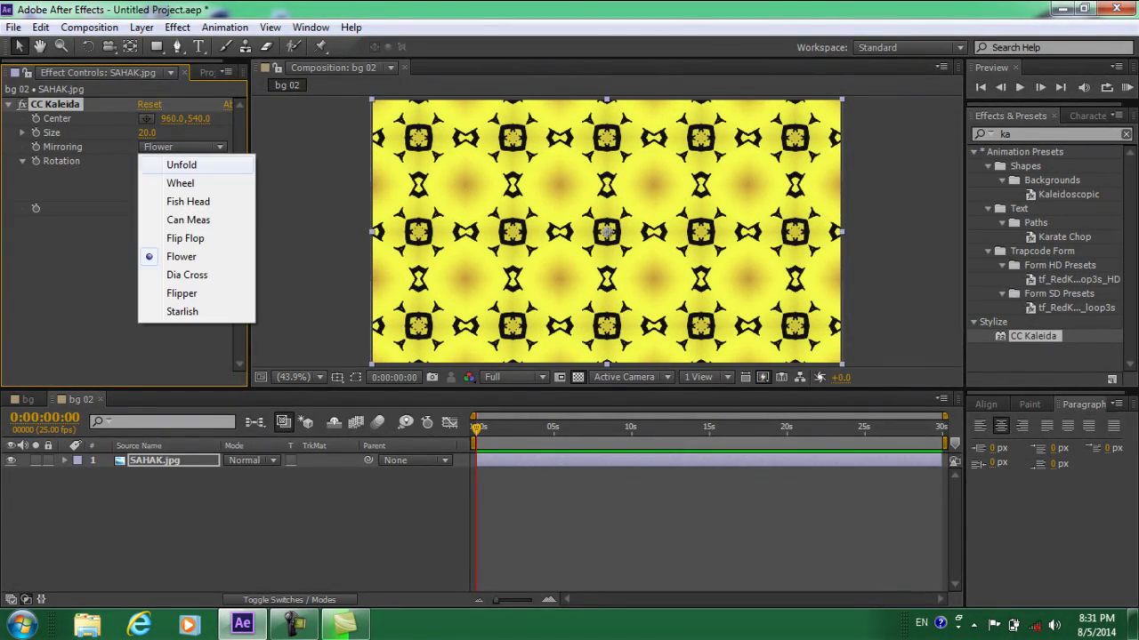
{"action": "left_click", "coordinate": [178, 180]}
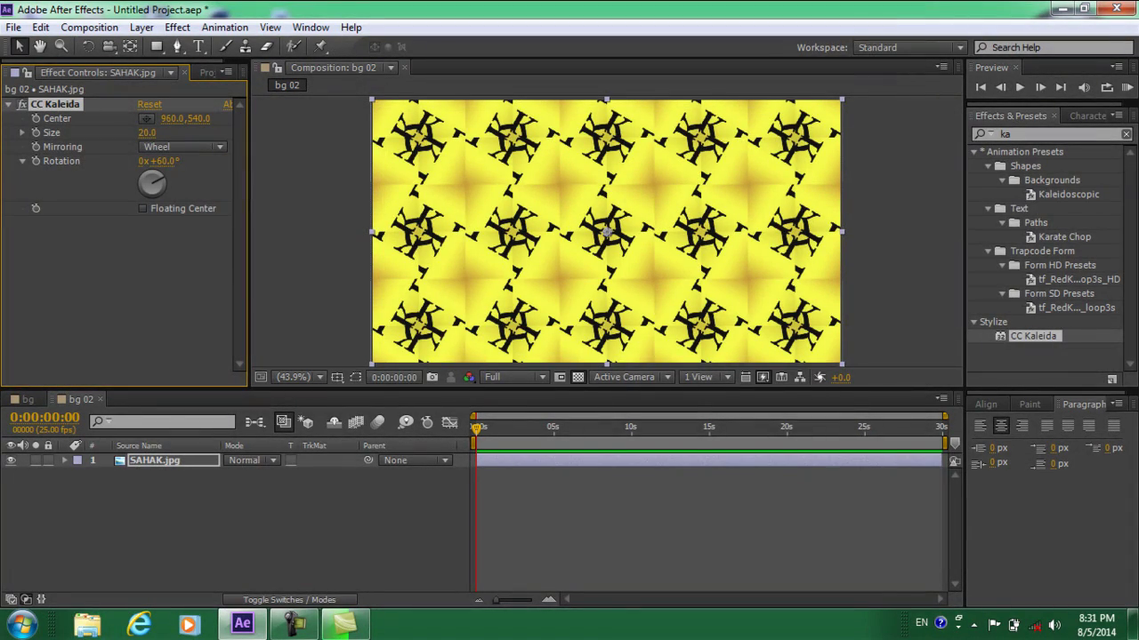
{"action": "left_click_drag", "start_coordinate": [164, 161], "coordinate": [210, 161]}
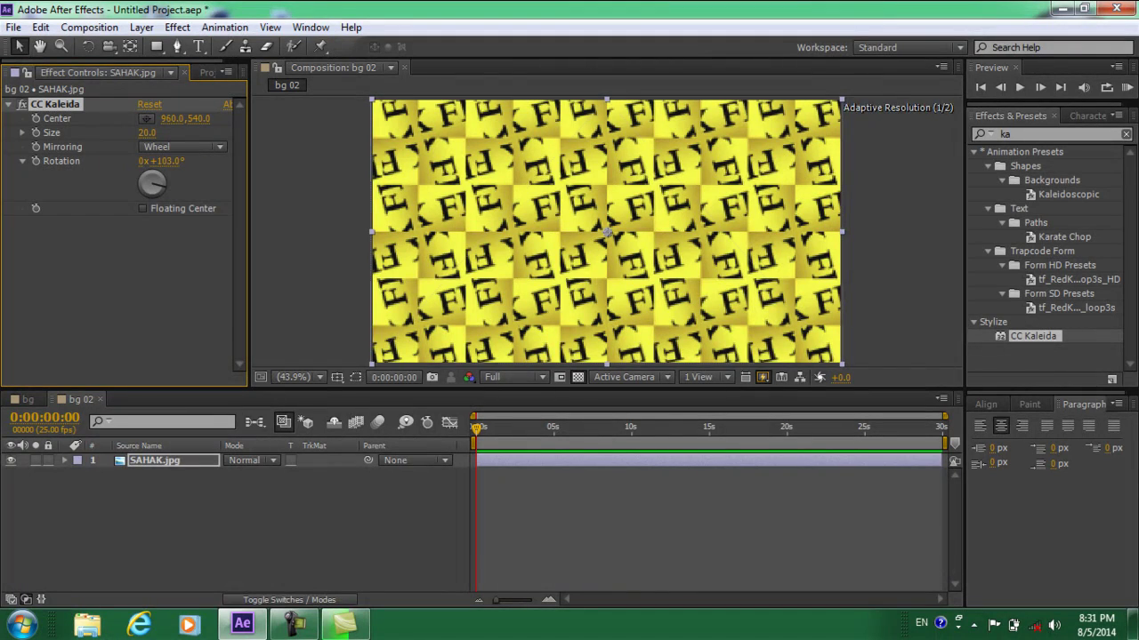
{"action": "left_click", "coordinate": [183, 147]}
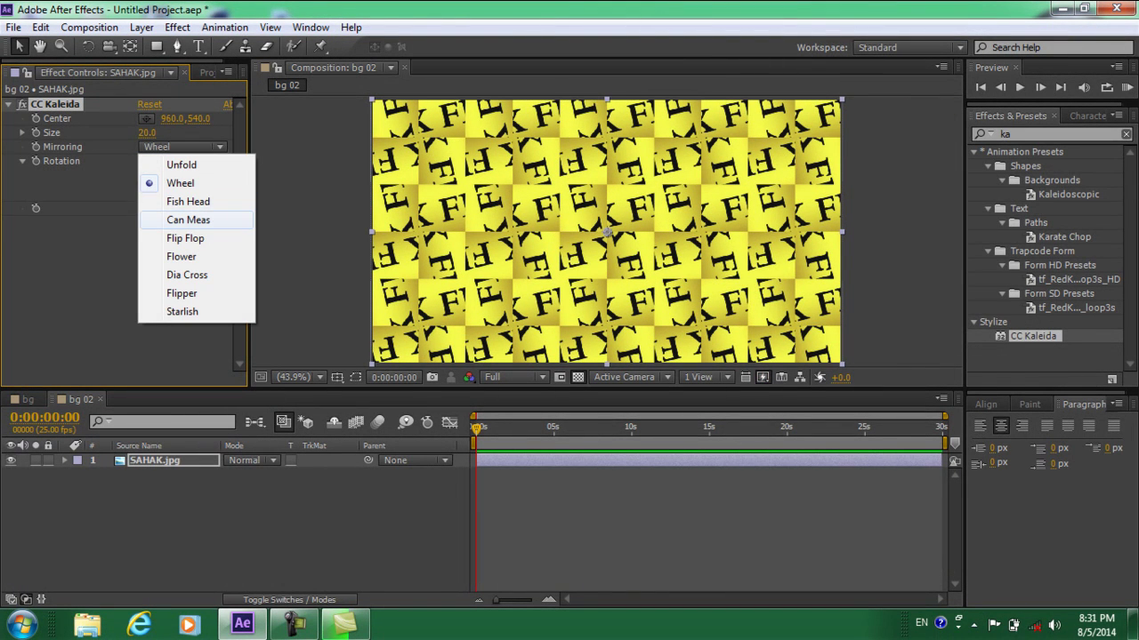
{"action": "left_click", "coordinate": [188, 220]}
{"action": "left_click_drag", "start_coordinate": [169, 161], "coordinate": [298, 161]}
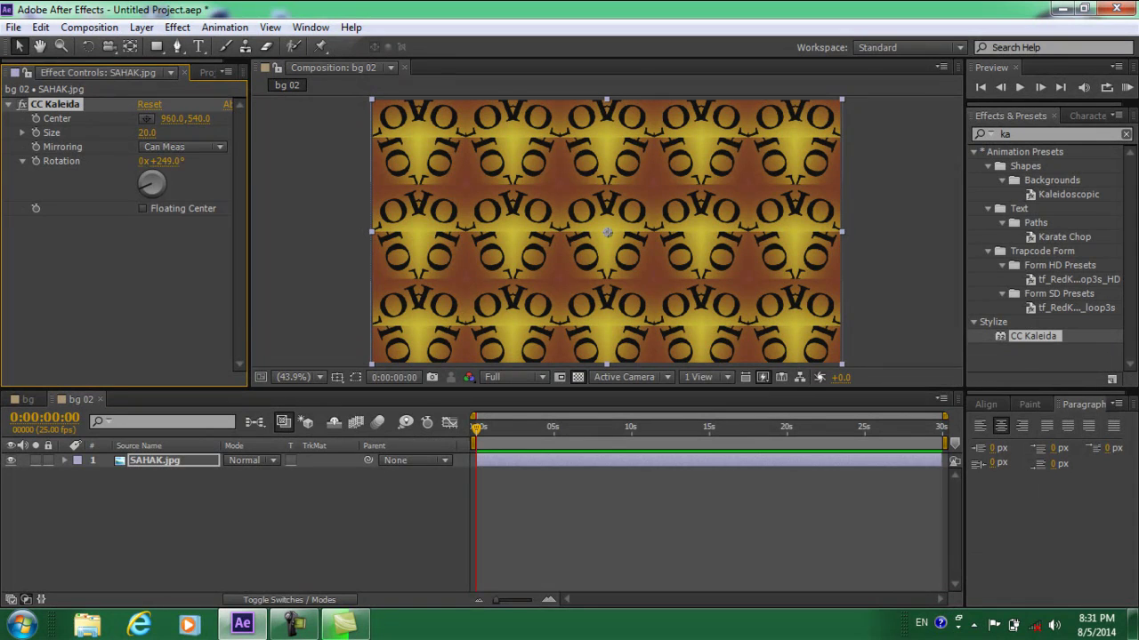
Try Flipper mirroring, set the CC Kaleida rotation to 295°, and switch Mirroring back to Flower.
{"action": "left_click", "coordinate": [183, 147]}
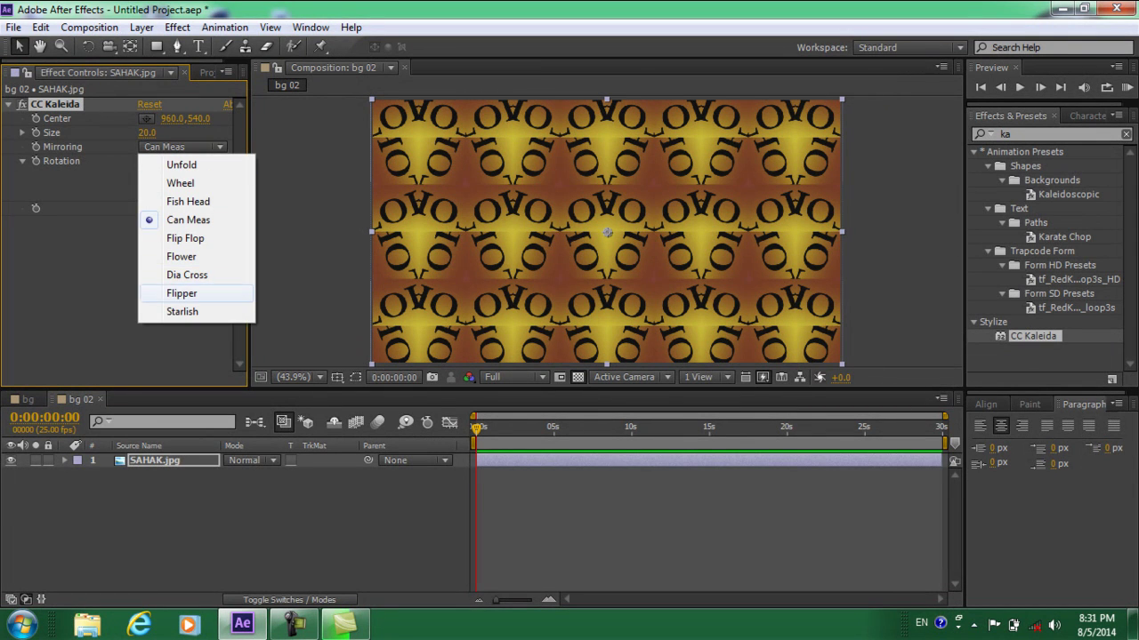
{"action": "left_click", "coordinate": [182, 293]}
{"action": "left_click_drag", "start_coordinate": [167, 160], "coordinate": [207, 161]}
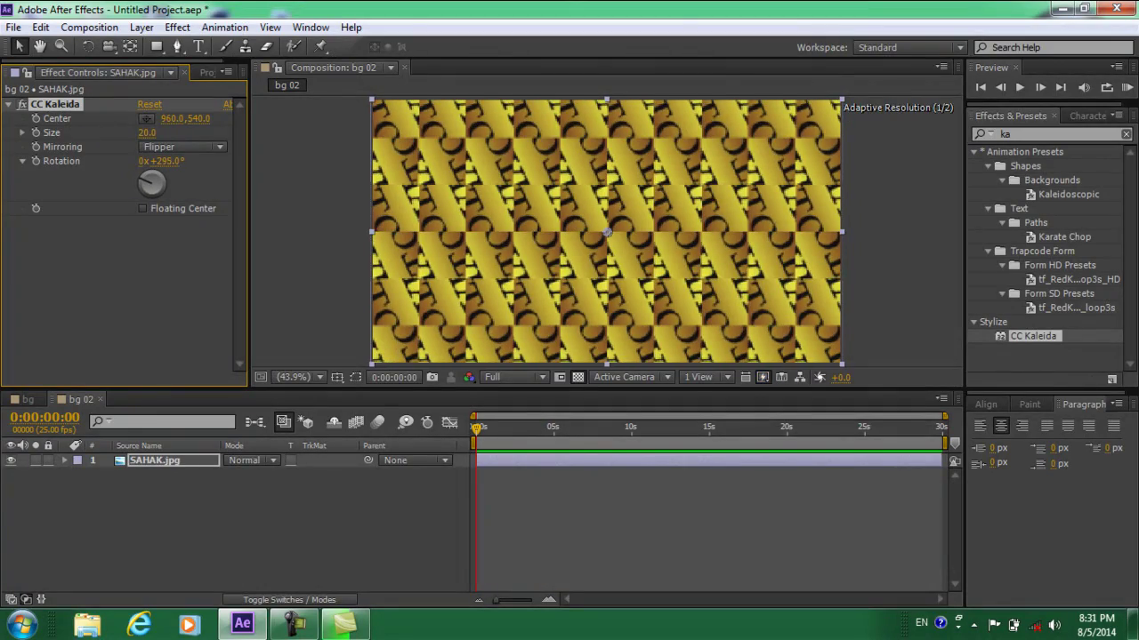
{"action": "left_click", "coordinate": [183, 147]}
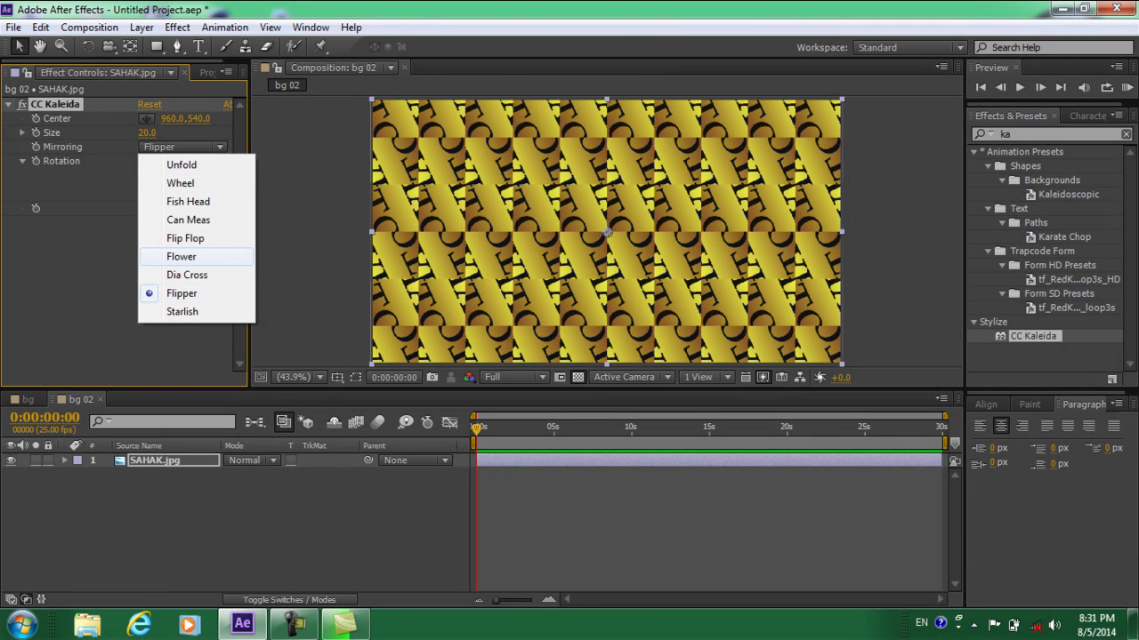
{"action": "left_click", "coordinate": [182, 256]}
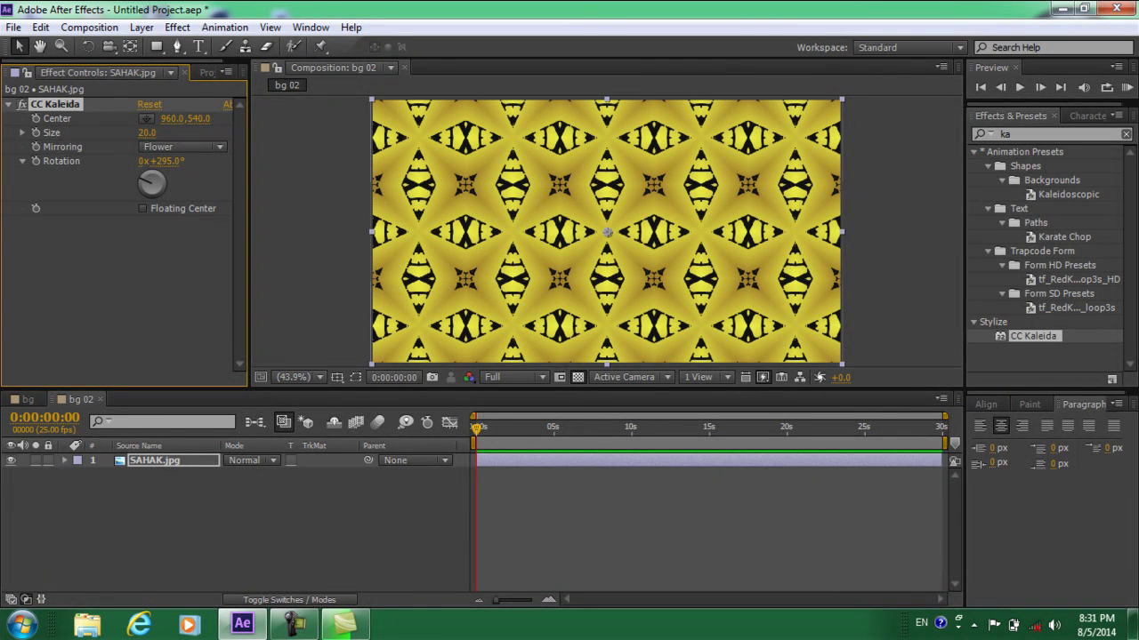
Reduce the CC Kaleida size to 13.4 and move its center to 945.2, 543.4.
{"action": "left_click_drag", "start_coordinate": [147, 132], "coordinate": [70, 133]}
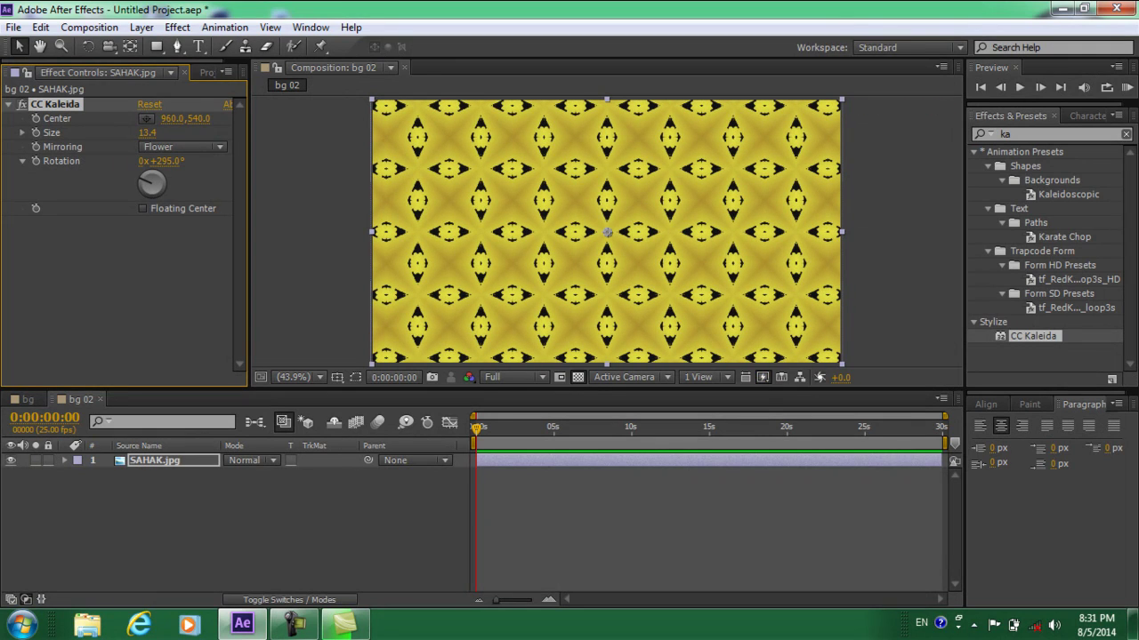
{"action": "left_click_drag", "start_coordinate": [169, 118], "coordinate": [211, 118]}
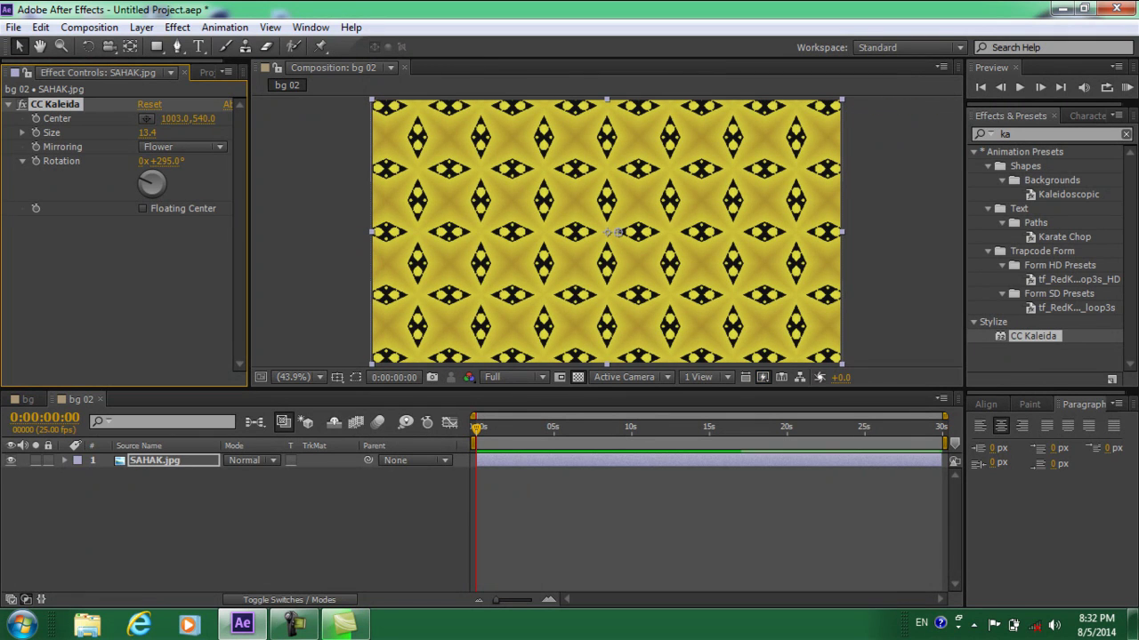
{"action": "mouse_move", "coordinate": [619, 232]}
{"action": "left_mouse_down"}
{"action": "mouse_move", "coordinate": [685, 241]}
{"action": "mouse_move", "coordinate": [607, 233]}
{"action": "left_mouse_up"}
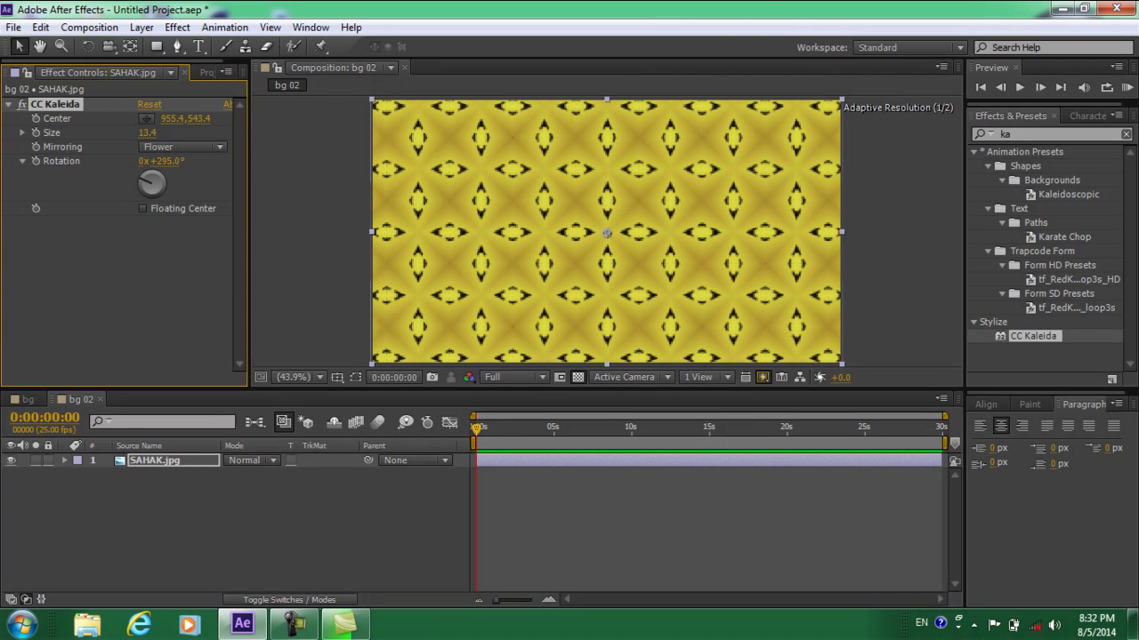
{"action": "left_click", "coordinate": [605, 233]}
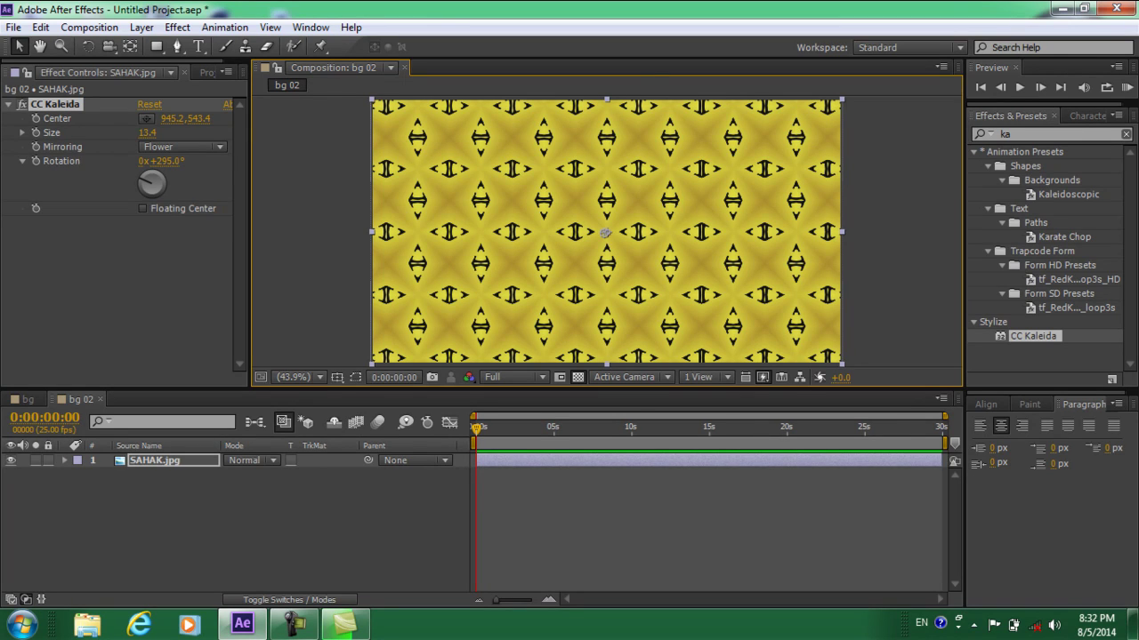
{"action": "key", "text": "Return"}
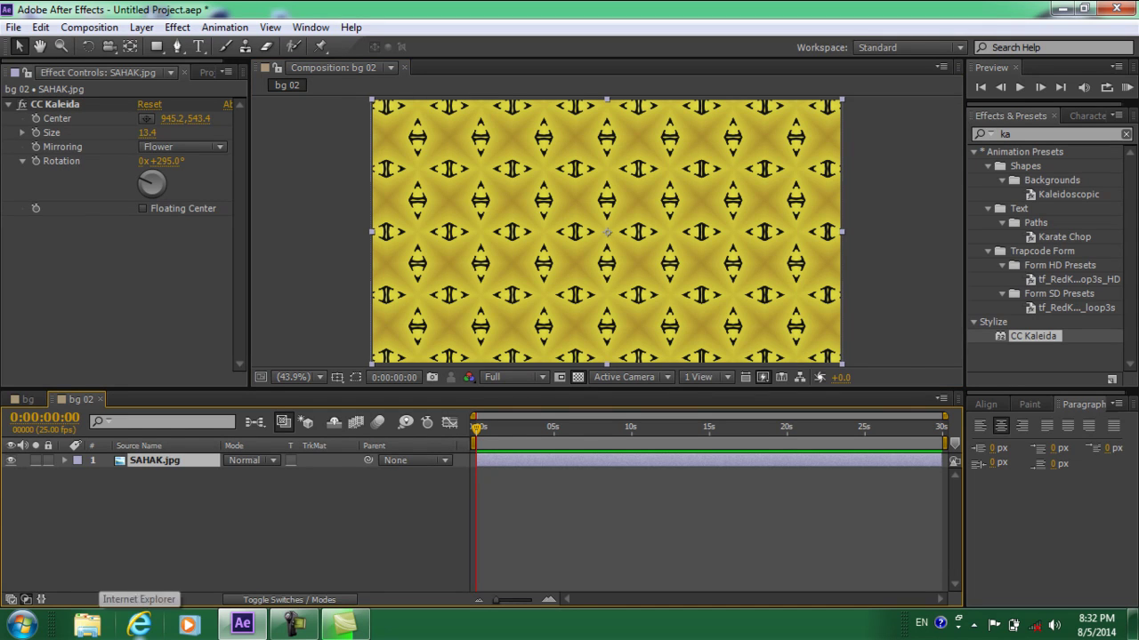
Reveal the CC Kaleida properties of the SAHAK.jpg layer and add a Rotation keyframe at 0 seconds.
{"action": "mouse_move", "coordinate": [242, 624]}
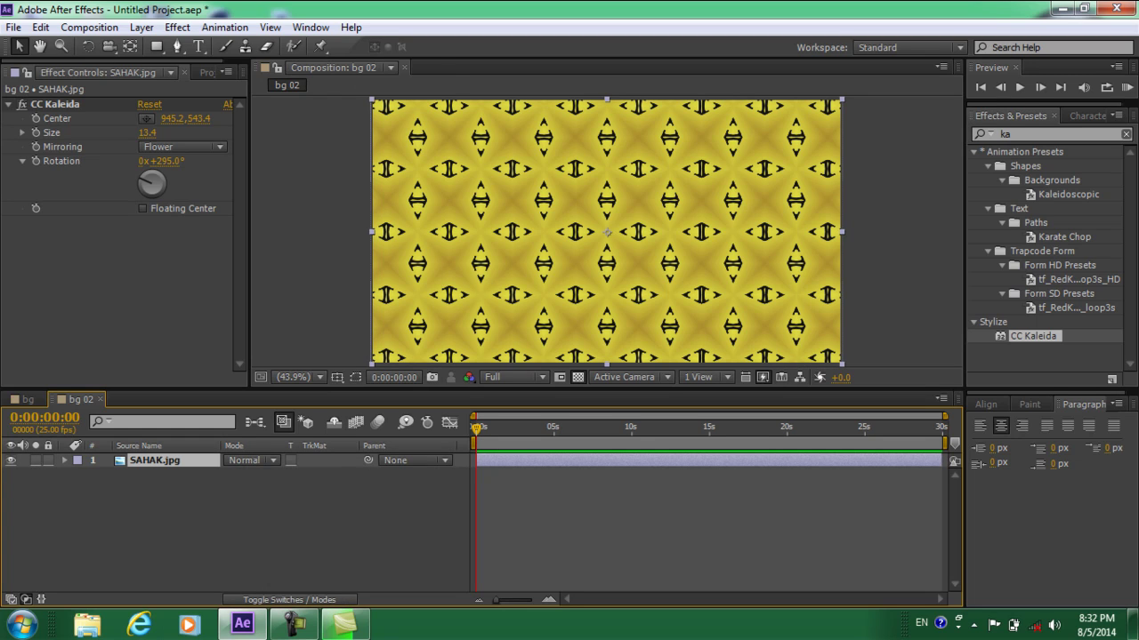
{"action": "left_click", "coordinate": [64, 461]}
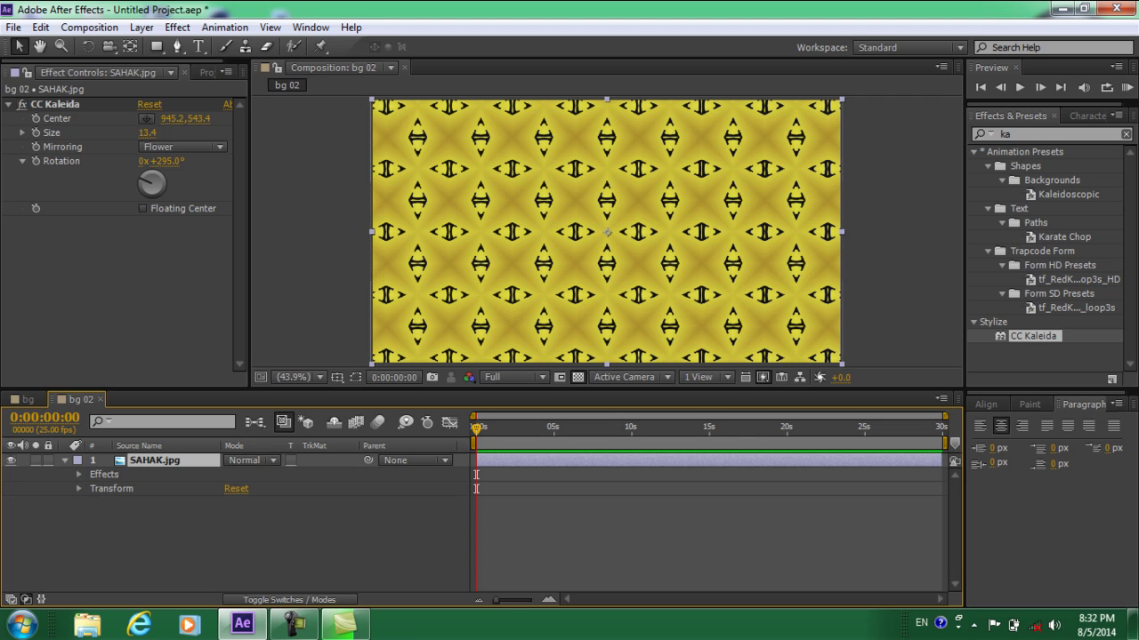
{"action": "left_click", "coordinate": [79, 475]}
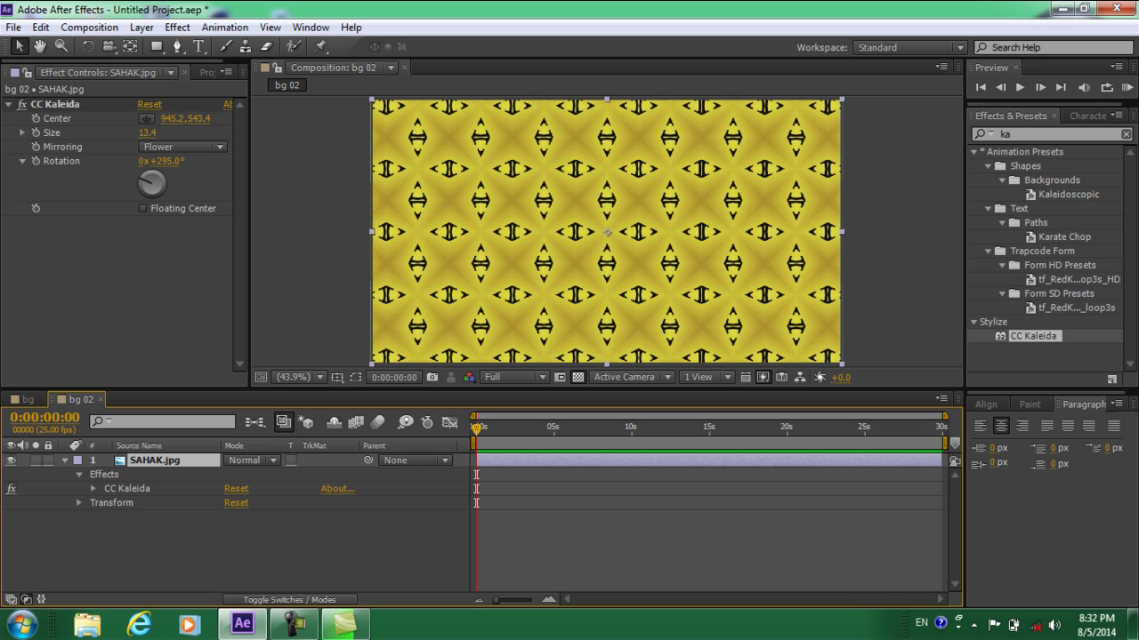
{"action": "left_click", "coordinate": [93, 488]}
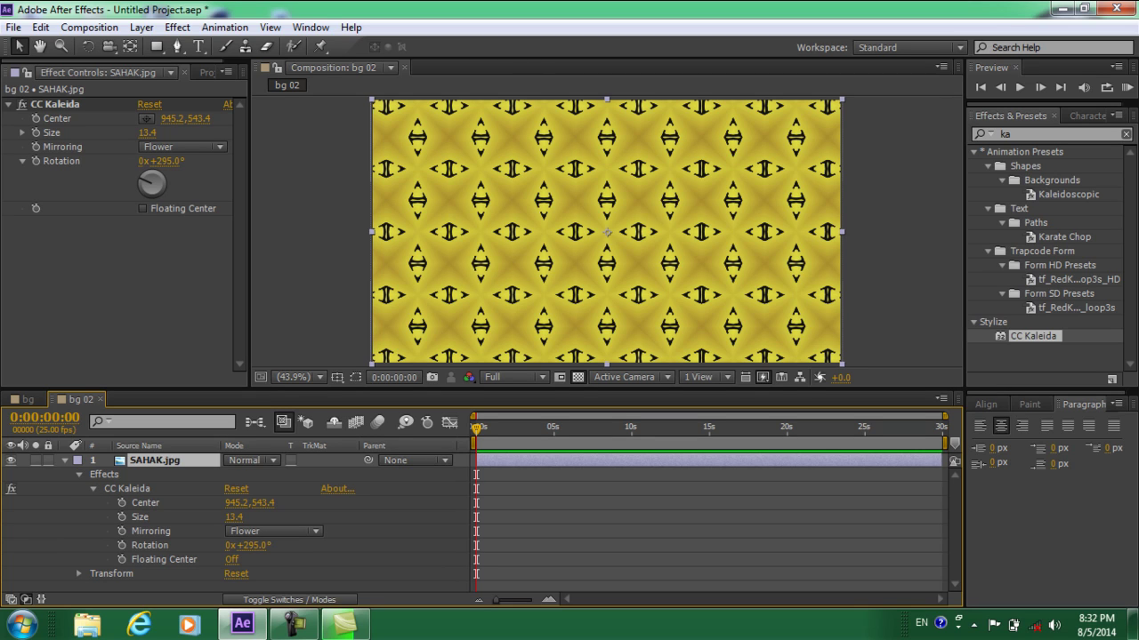
{"action": "left_click", "coordinate": [122, 545]}
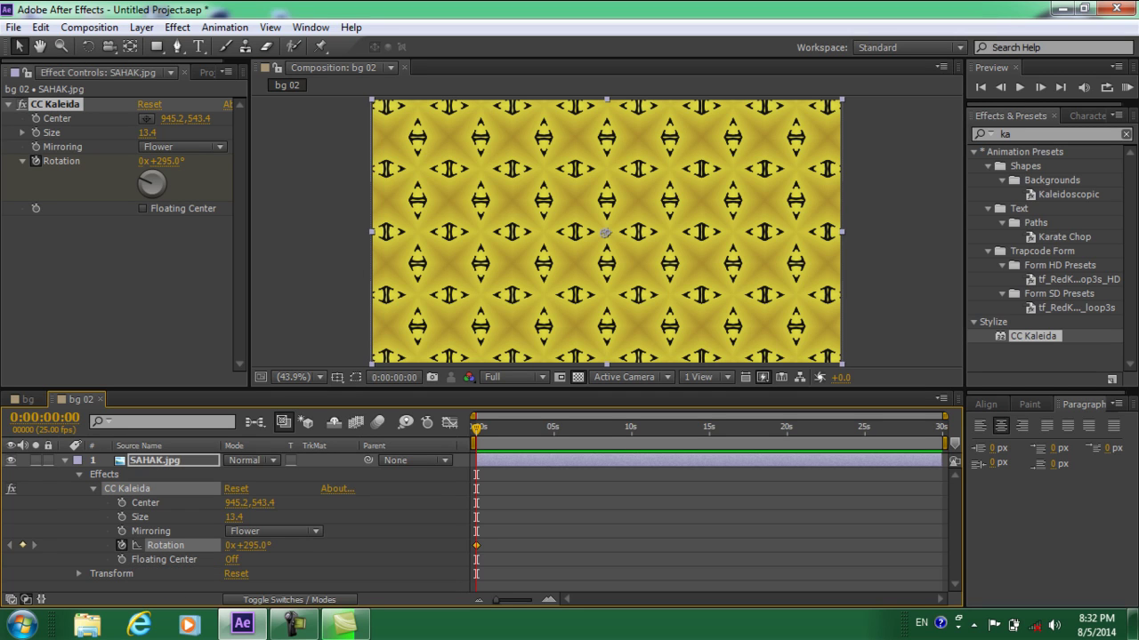
Add a CC Kaleida Rotation keyframe of 5x+295° at 10 seconds.
{"action": "left_click_drag", "start_coordinate": [476, 428], "coordinate": [631, 428]}
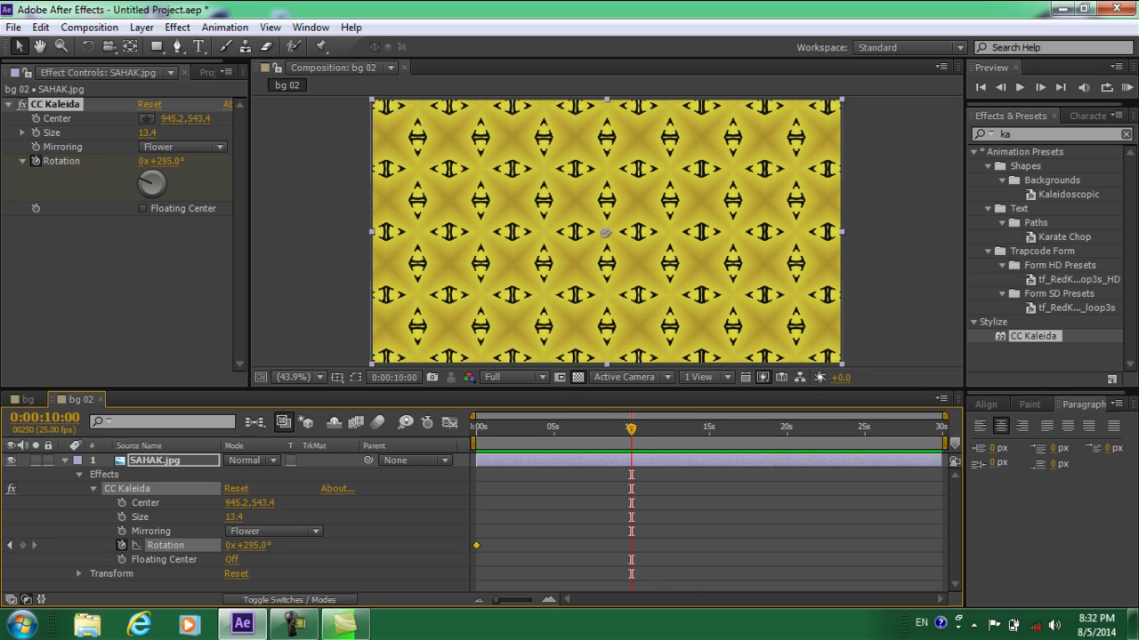
{"action": "left_click", "coordinate": [228, 545]}
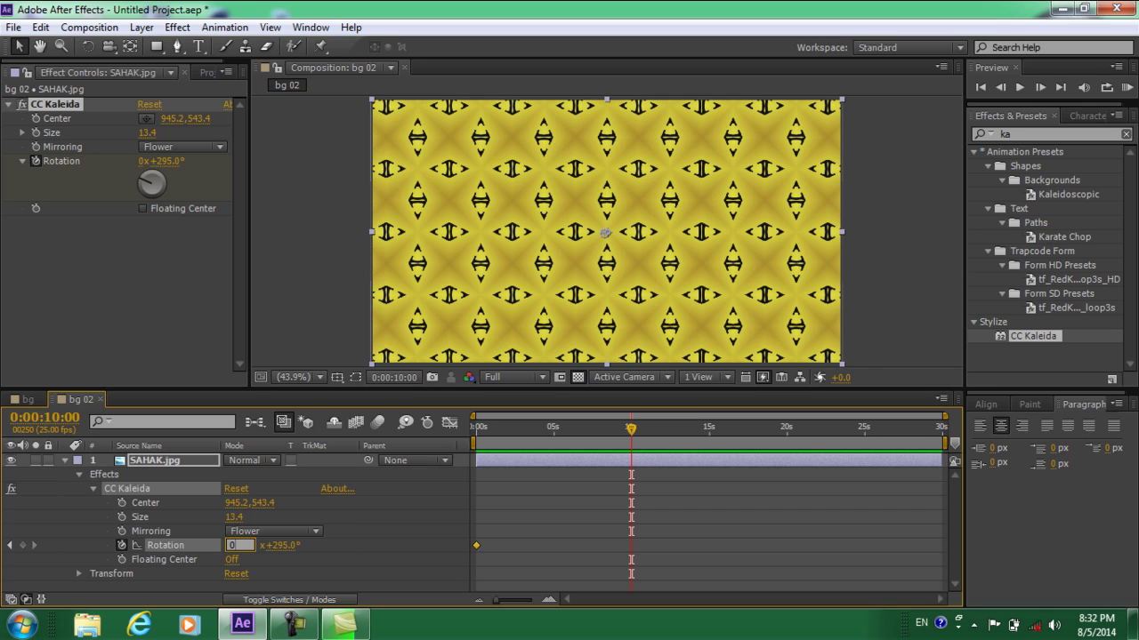
{"action": "type", "text": "5"}
{"action": "key", "text": "Return"}
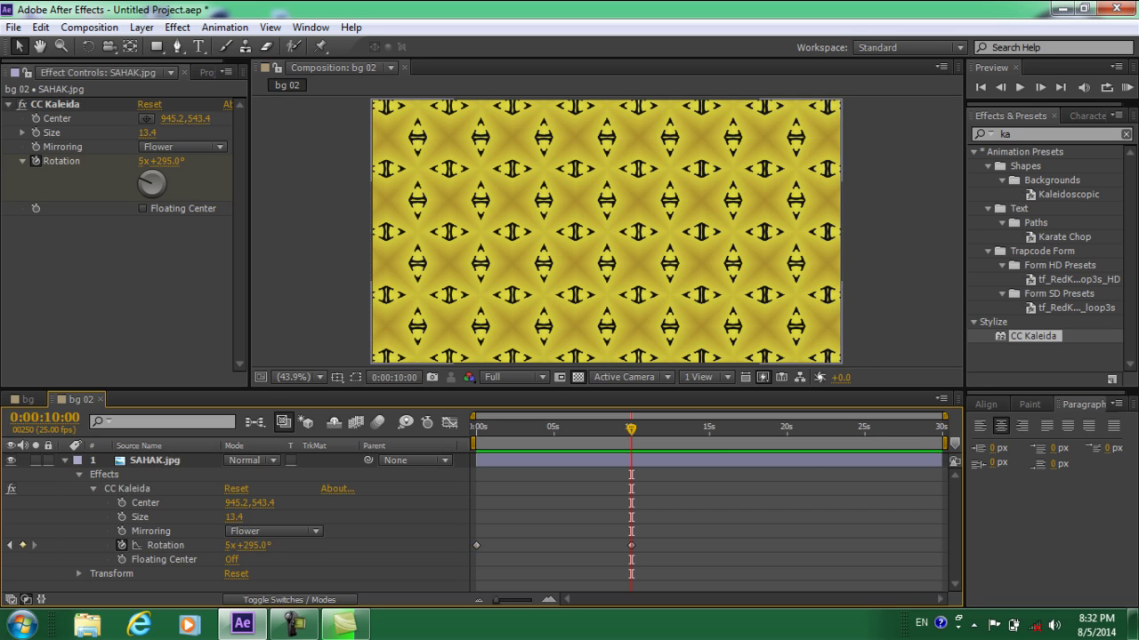
Return to the start of the composition and preview the kaleidoscope rotation animation.
{"action": "left_click_drag", "start_coordinate": [631, 429], "coordinate": [476, 428]}
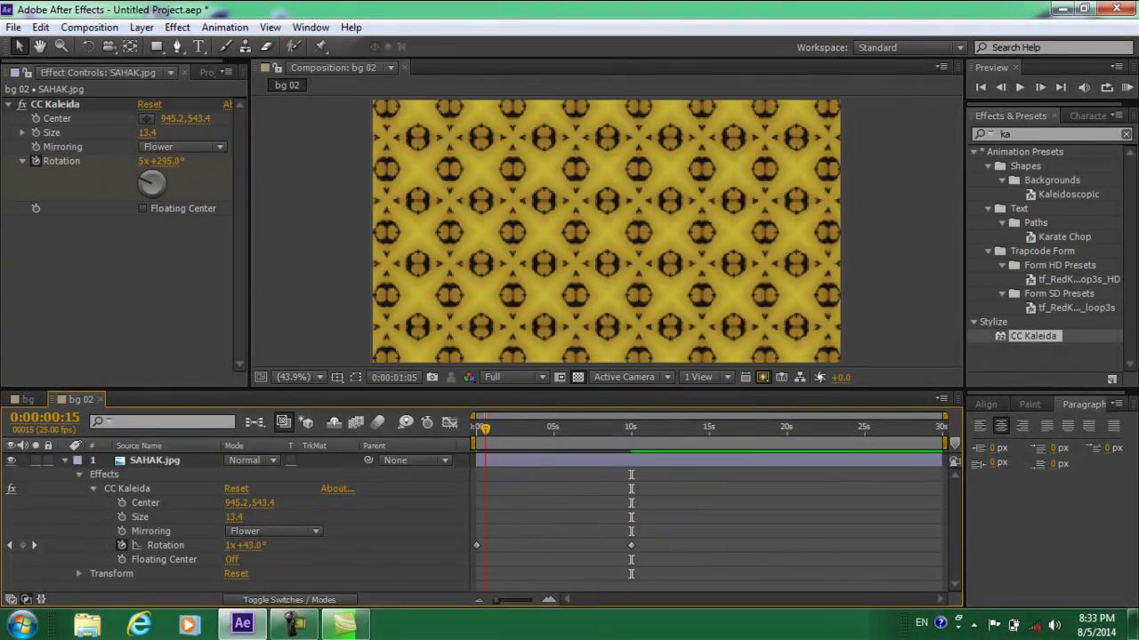
{"action": "left_click", "coordinate": [1126, 87]}
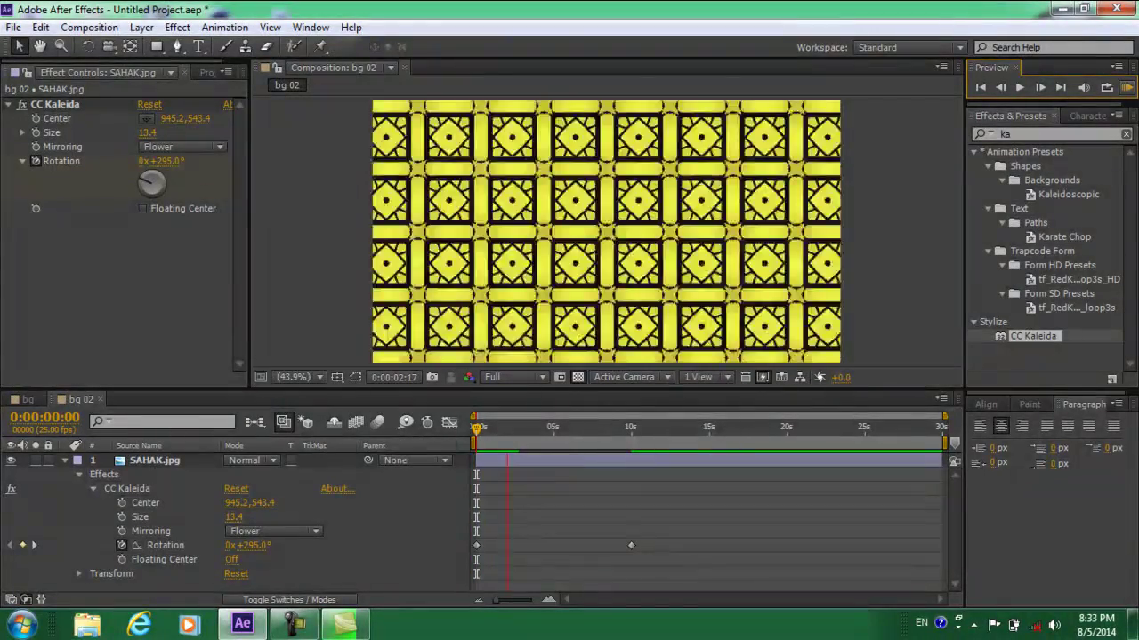
{"action": "key", "text": "space"}
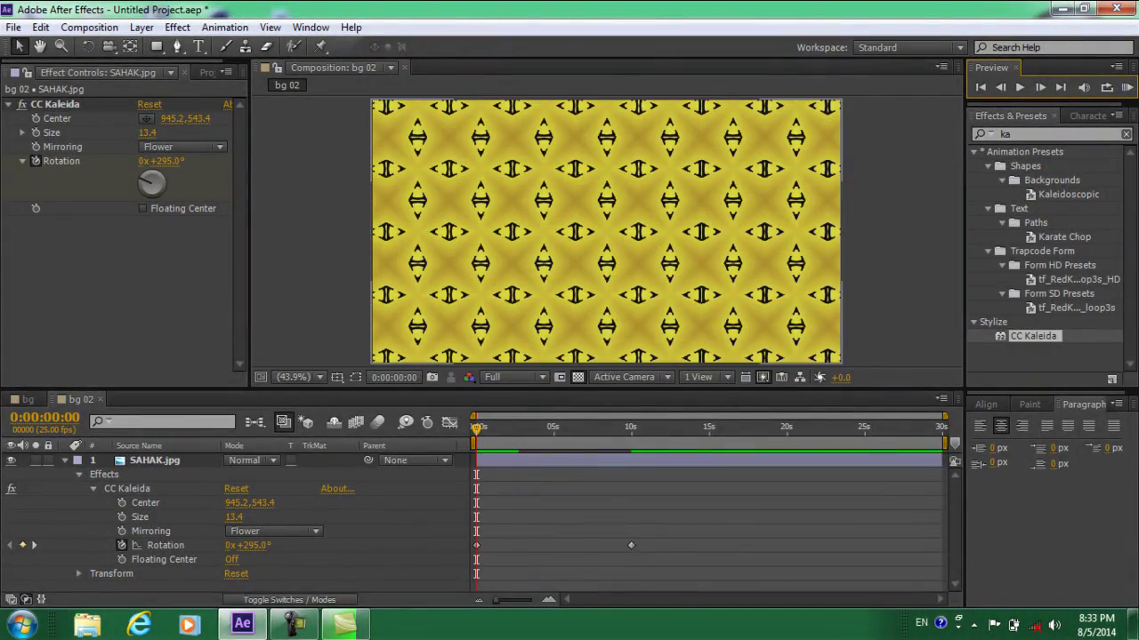
Slow the rotation by moving its second keyframe to about 28 seconds, and preview the animation.
{"action": "left_click_drag", "start_coordinate": [631, 546], "coordinate": [913, 545]}
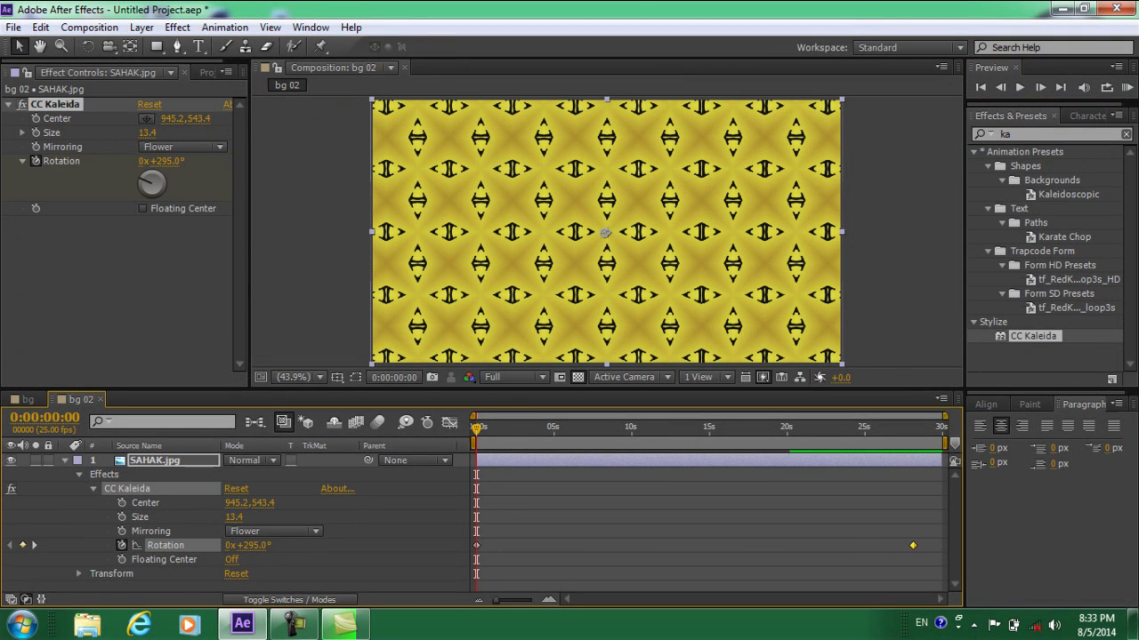
{"action": "key", "text": "KP_0"}
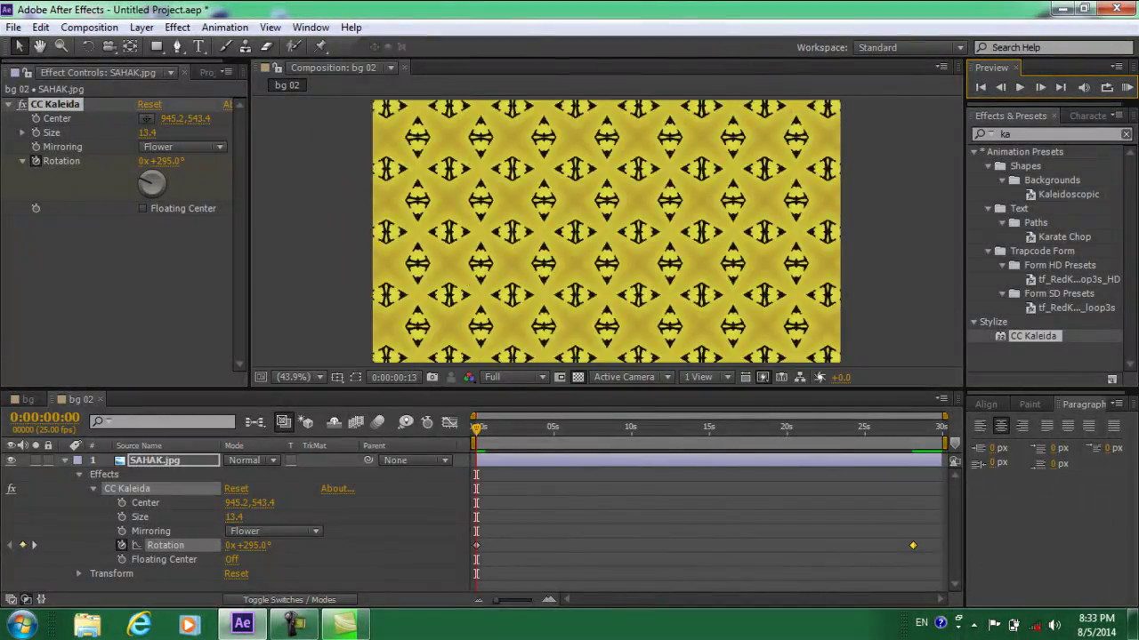
{"action": "key", "text": "space"}
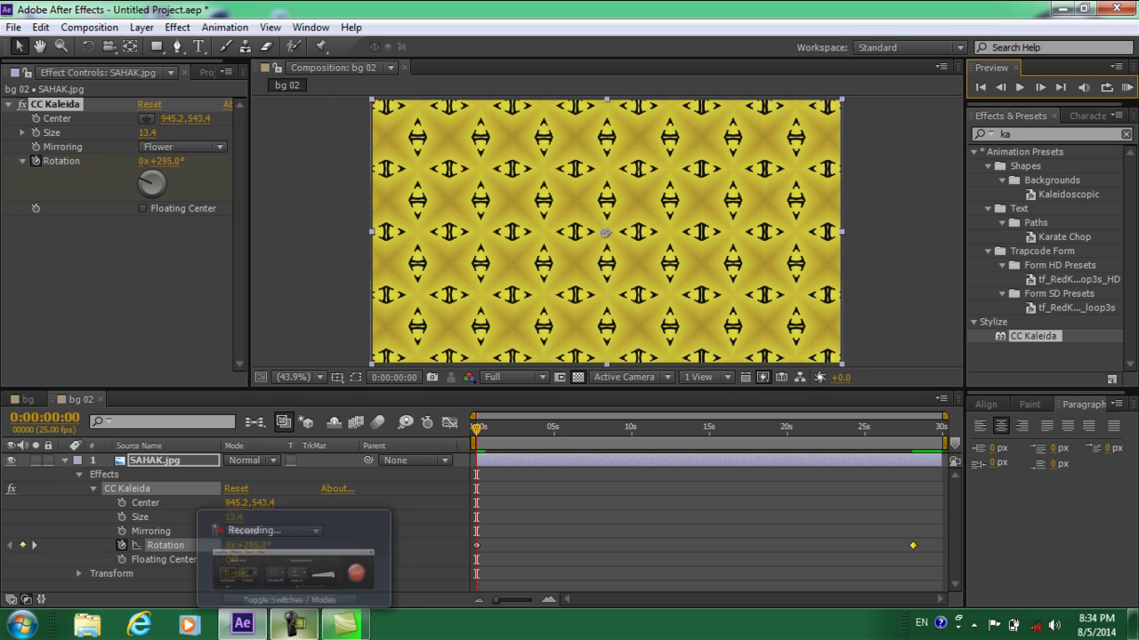
{"action": "left_click", "coordinate": [294, 625]}
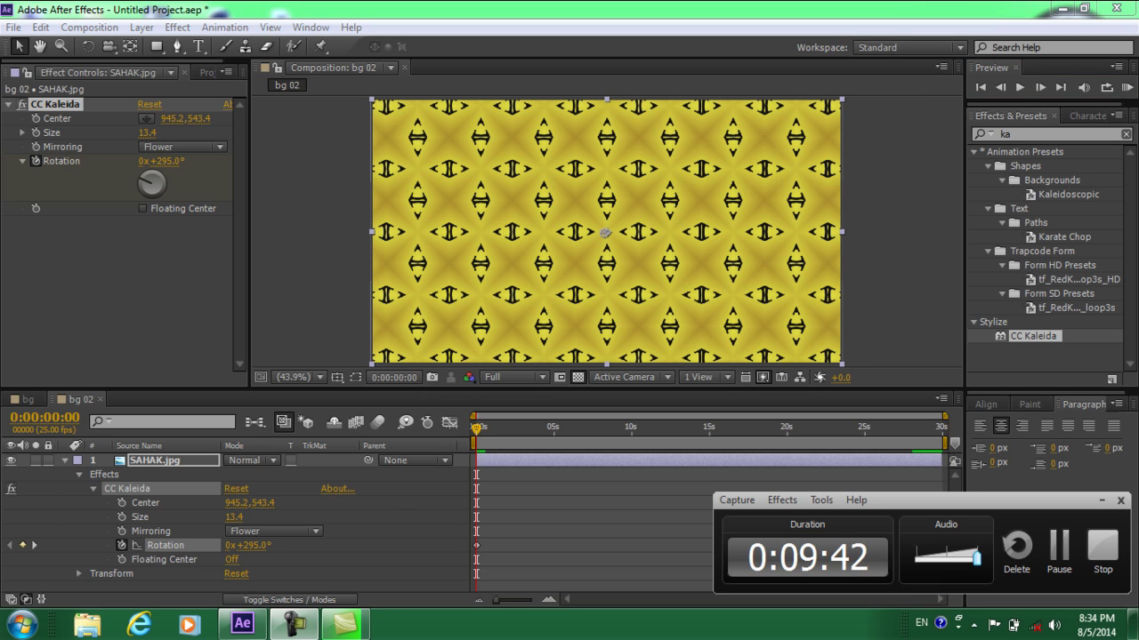